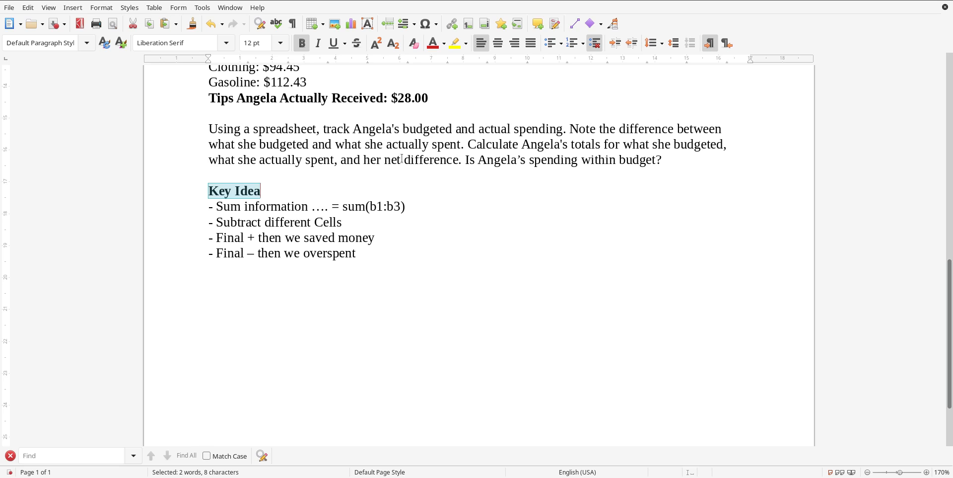
Add the line "address window: sheets.google.com" below the "To get to Google Sheets" heading in the document.
left_click(720, 0)
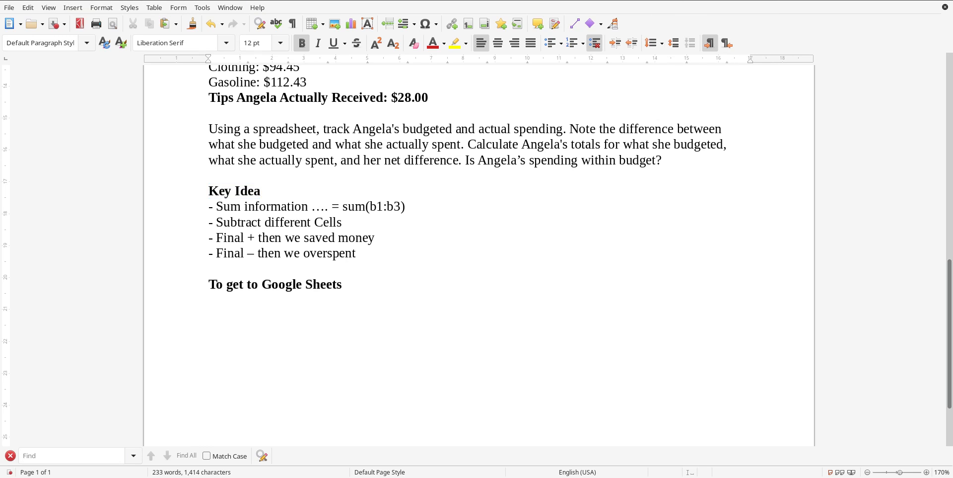
left_click(259, 325)
type("h")
key("BackSpace")
type("adress")
key("BackSpace")
key("BackSpace")
key("BackSpace")
type("dress window:")
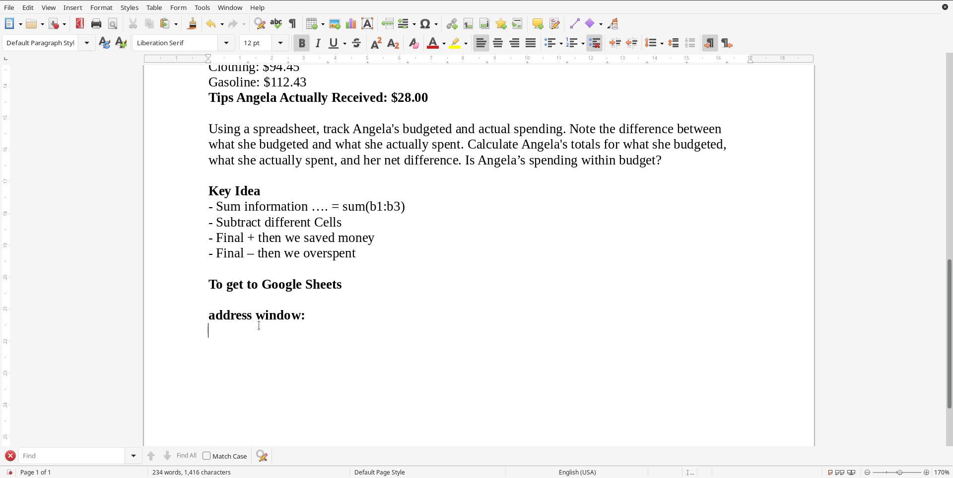
key("BackSpace")
type("sheets.goo")
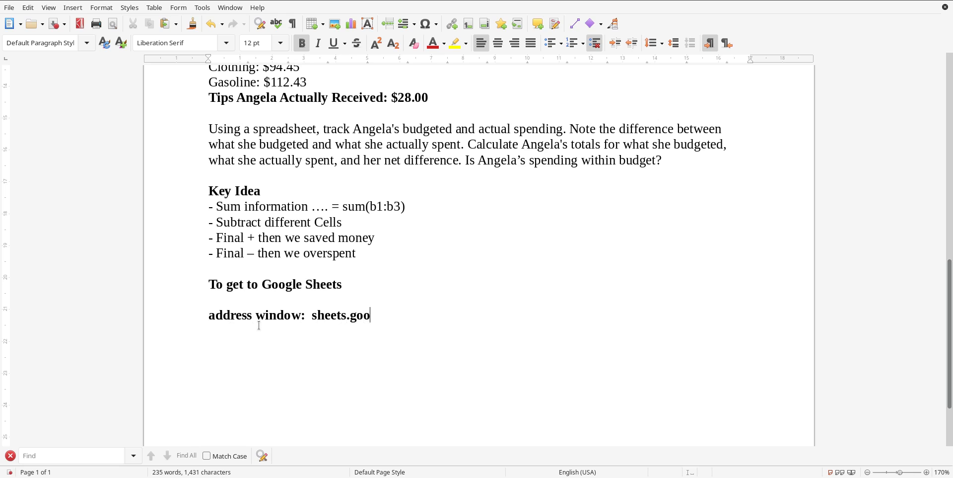
type("gle.com")
key("Return")
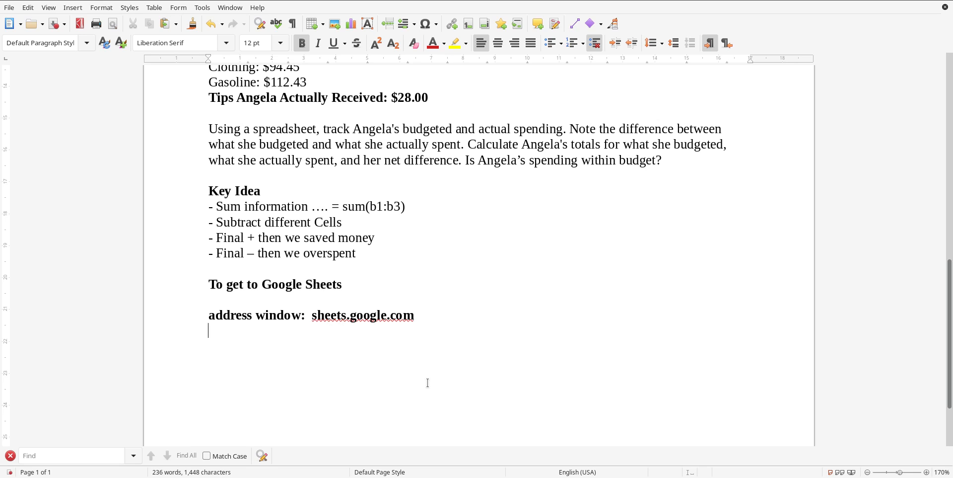
Switch to the Google Sheets home page in Chrome and create a blank spreadsheet.
left_click(428, 462)
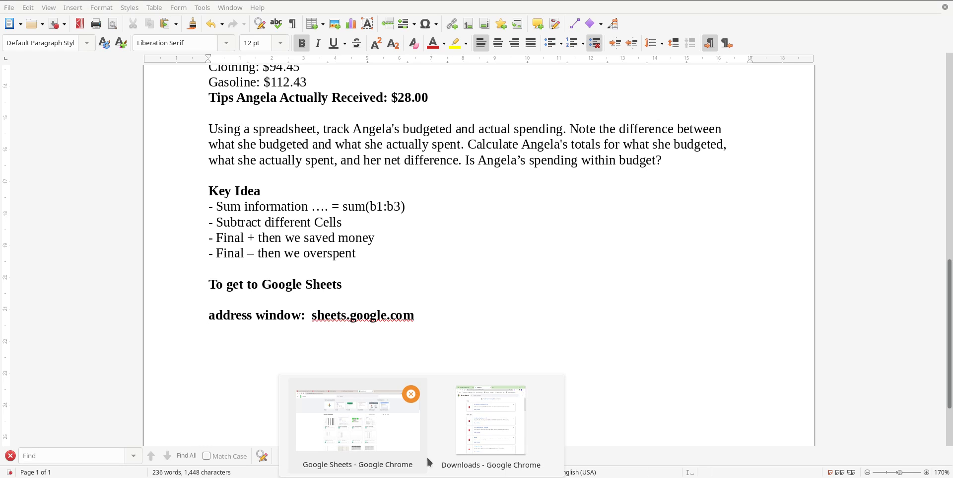
left_click(393, 424)
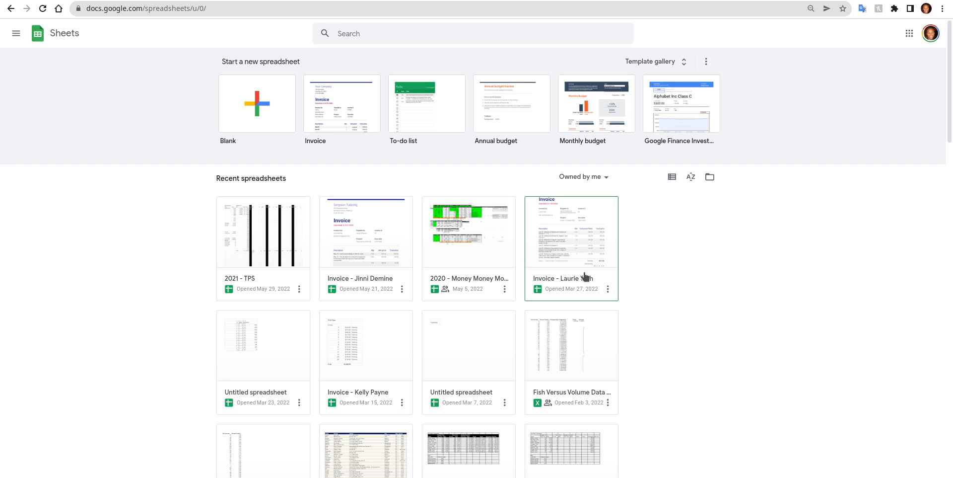
key("ctrl+plus")
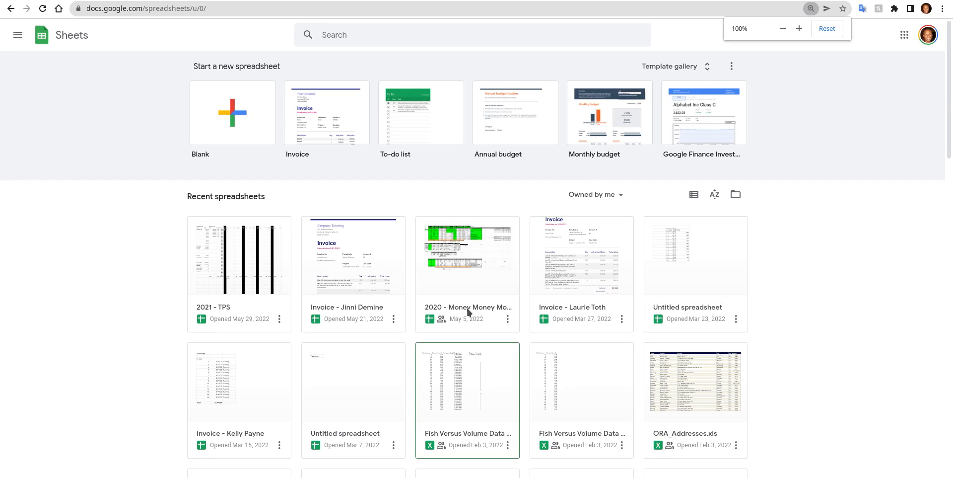
left_click(231, 115)
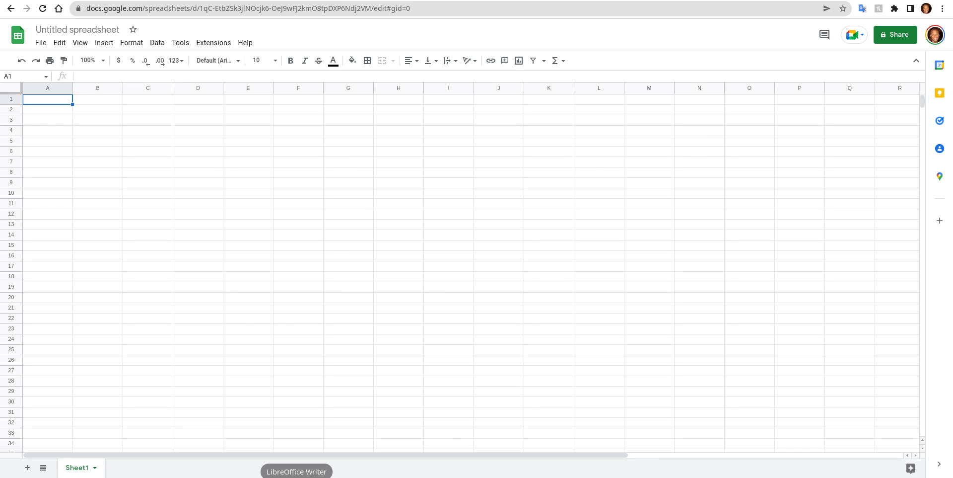
Switch to the LibreOffice Writer document and examine Angela's income, fixed expenses and variable expenses.
left_click(297, 475)
scroll(337, 282, "up", 6)
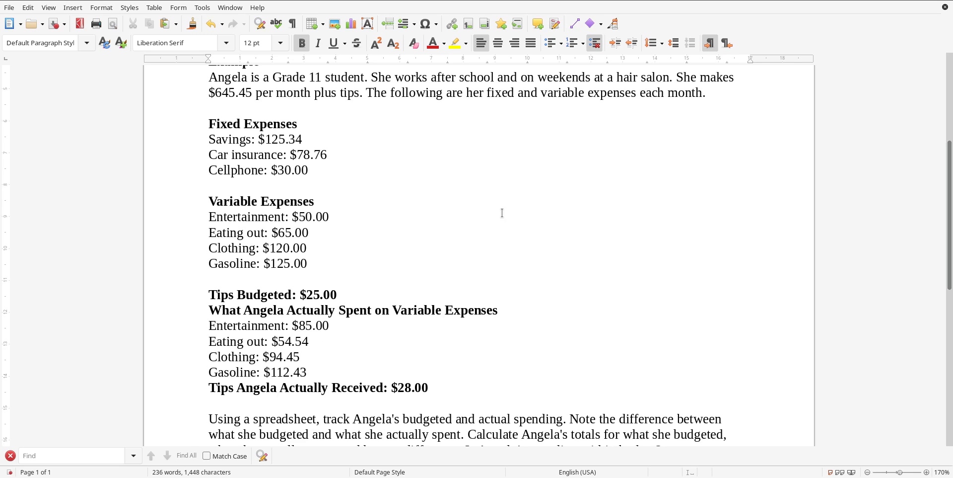
left_click(723, 3)
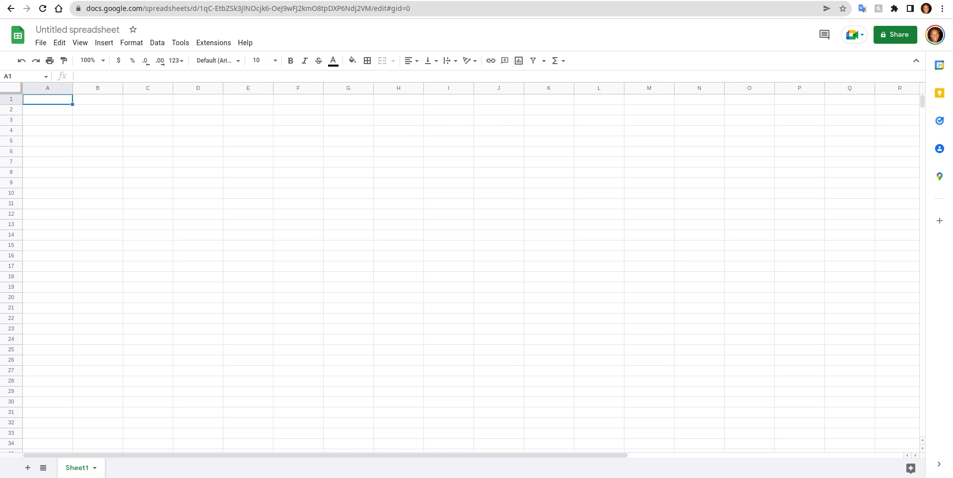
left_click(714, 3)
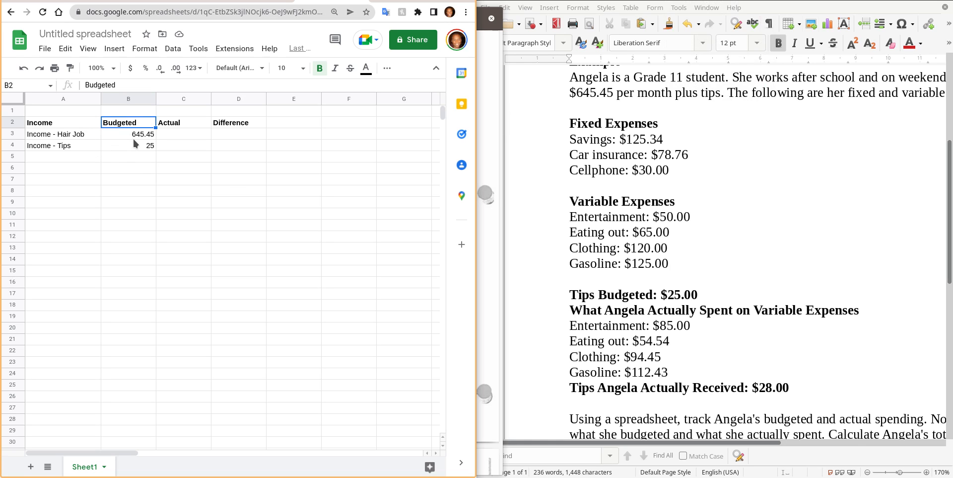
Format the budgeted income amounts in B3:B4 as currency.
left_click_drag(128, 135, 128, 146)
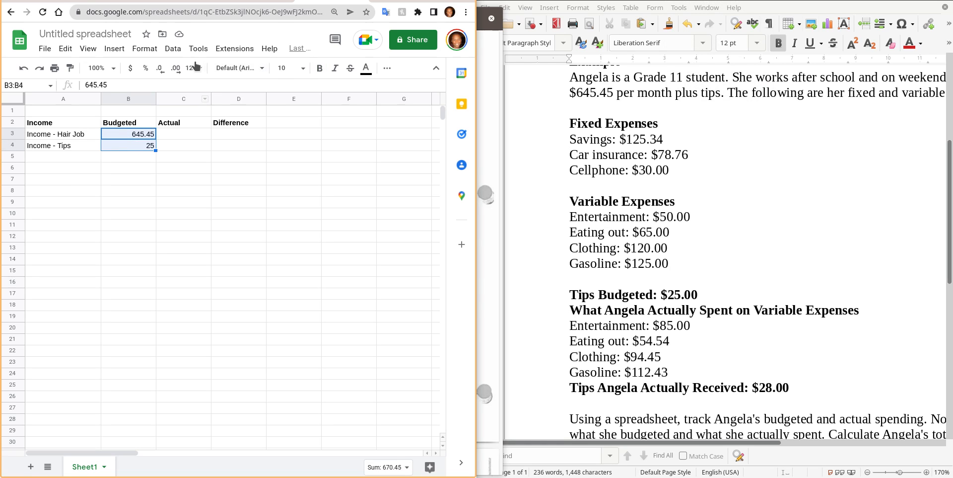
left_click(131, 70)
left_click(187, 134)
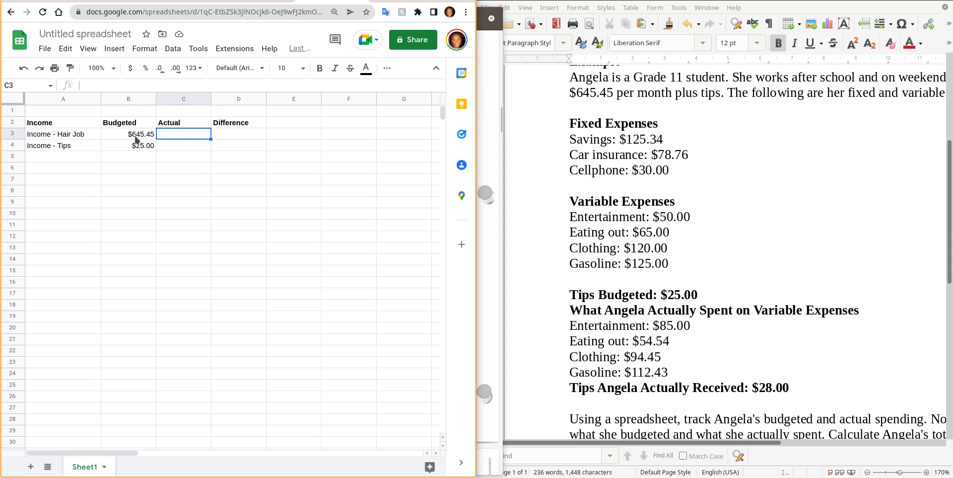
left_click_drag(140, 135, 138, 148)
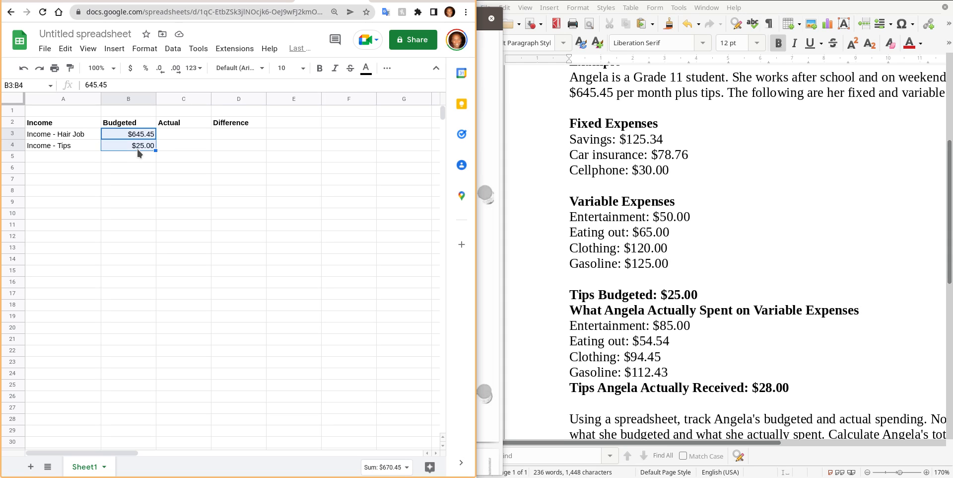
left_click(187, 132)
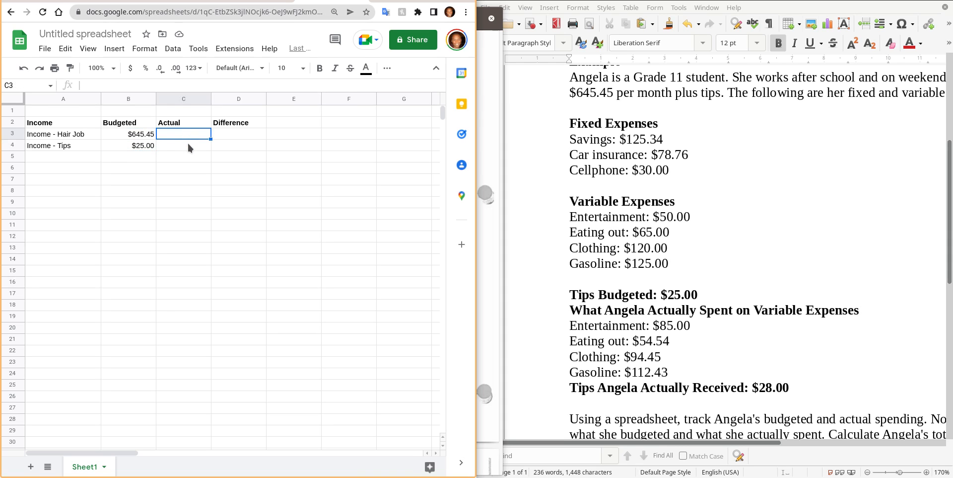
left_click(189, 144)
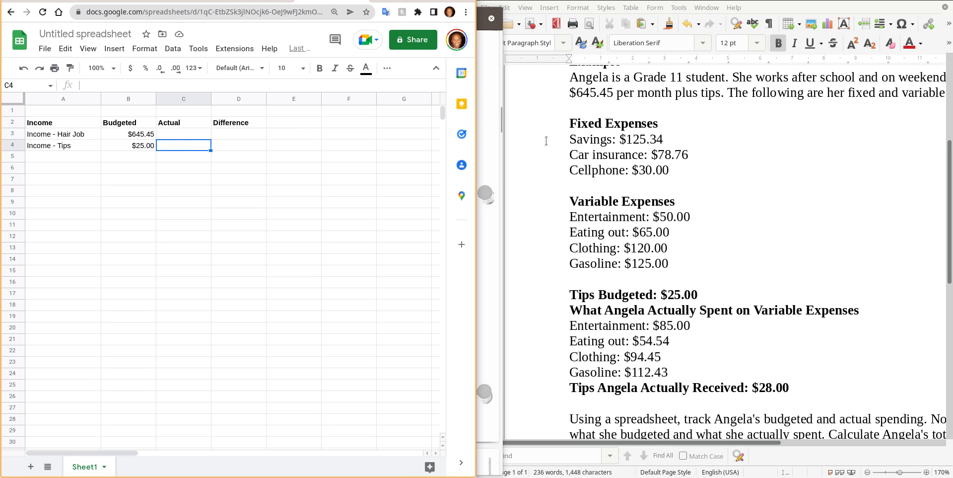
left_click(578, 7)
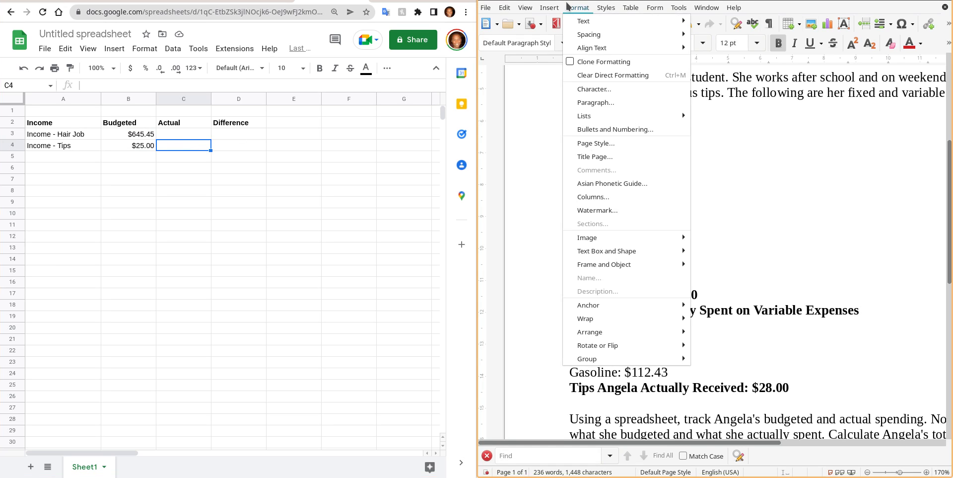
left_click(703, 132)
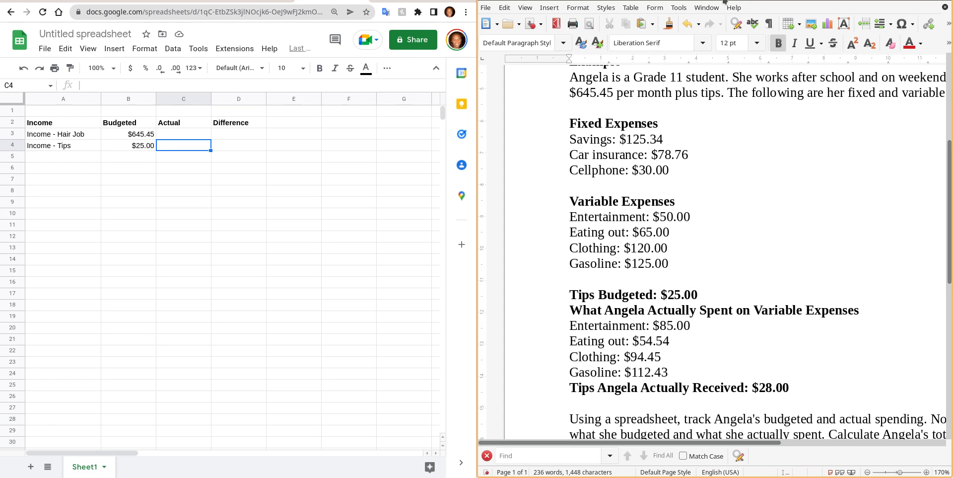
left_click(722, 1)
left_click(722, 2)
left_click(722, 2)
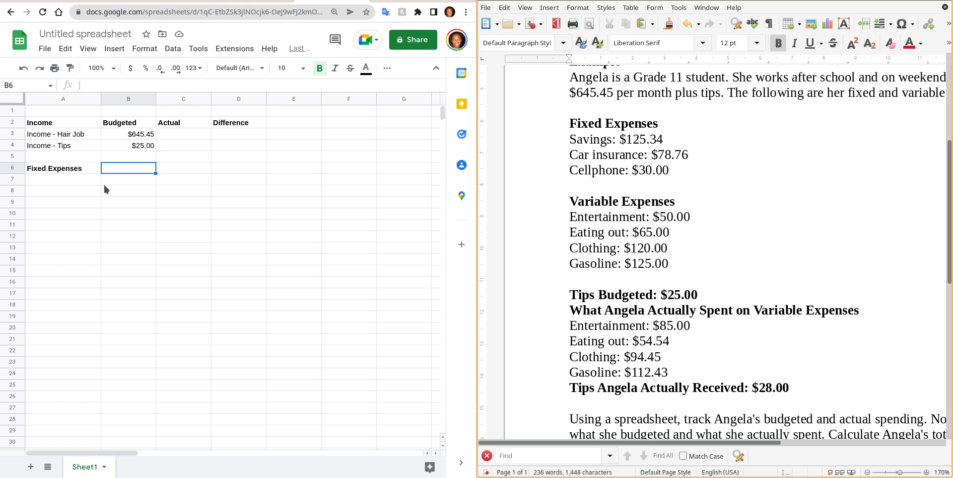
left_click(688, 2)
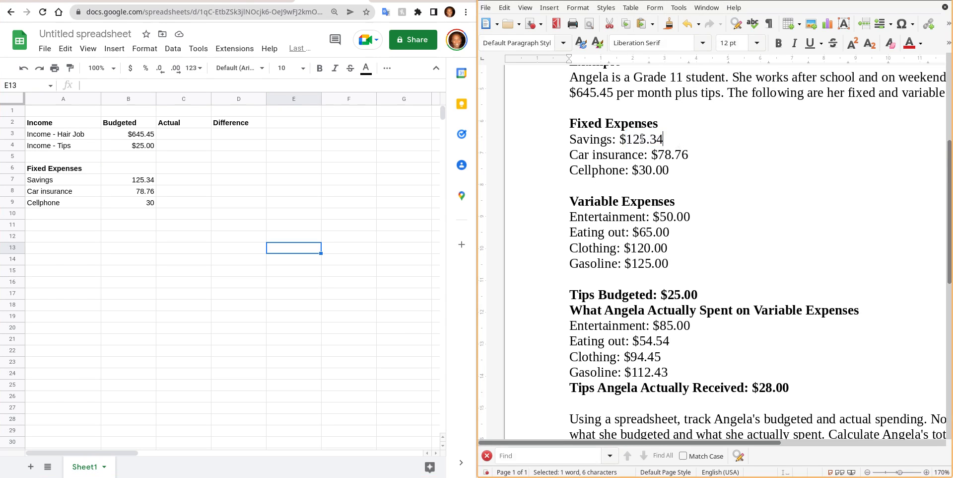
Format the budgeted fixed expense amounts for savings, car insurance and cellphone in B7:B9 as currency.
left_click_drag(570, 139, 679, 170)
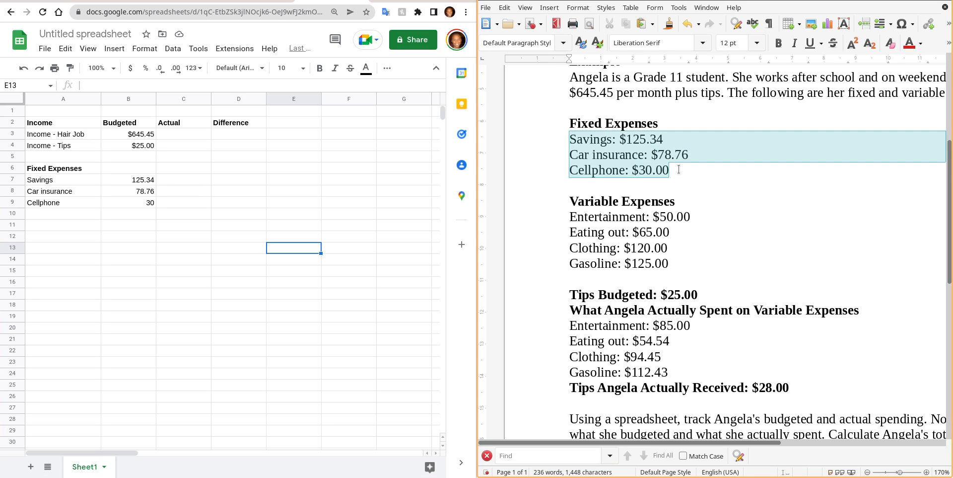
left_click_drag(130, 181, 128, 207)
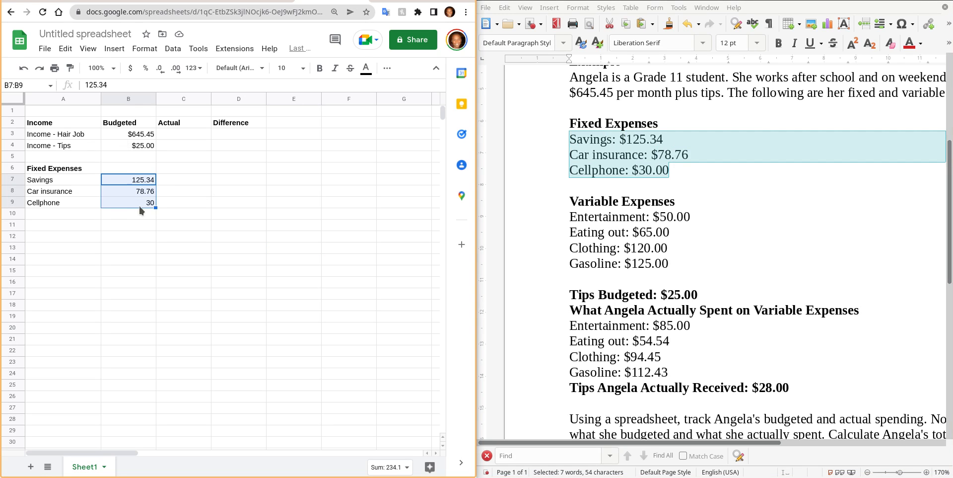
left_click(130, 68)
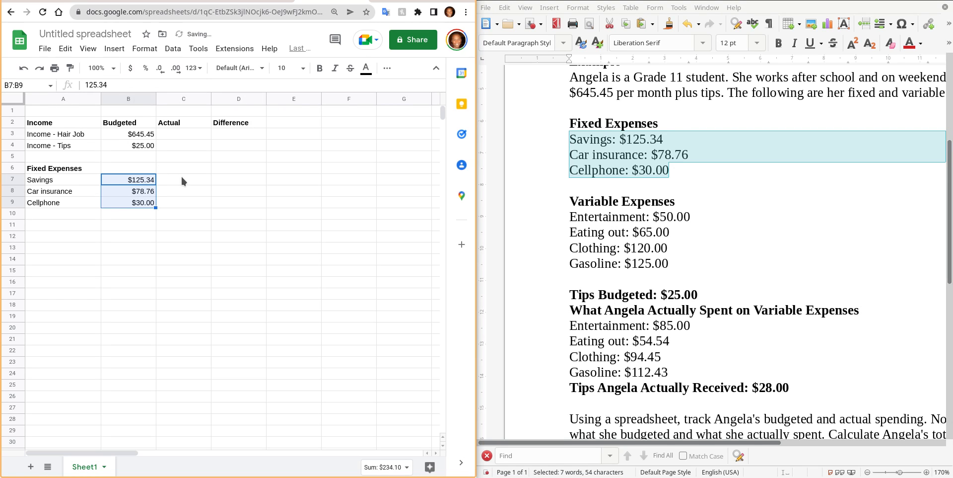
right_click(769, 0)
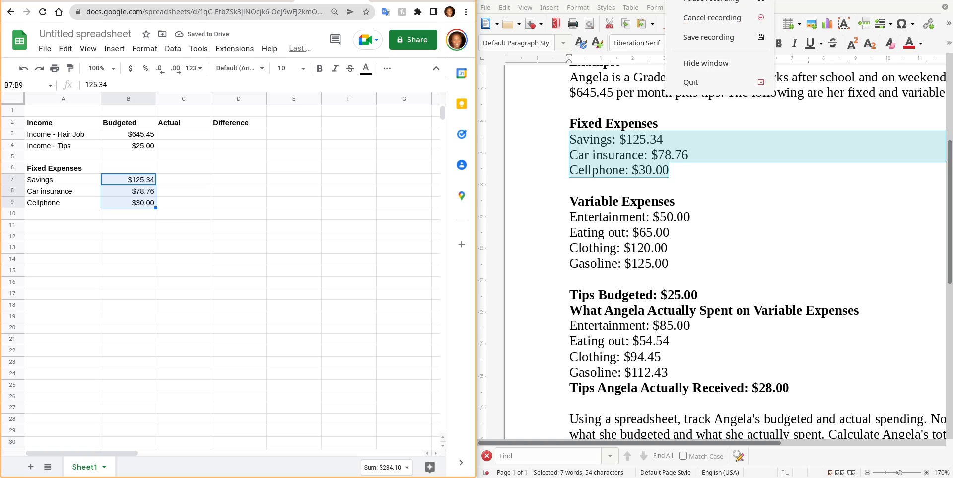
left_click(723, 2)
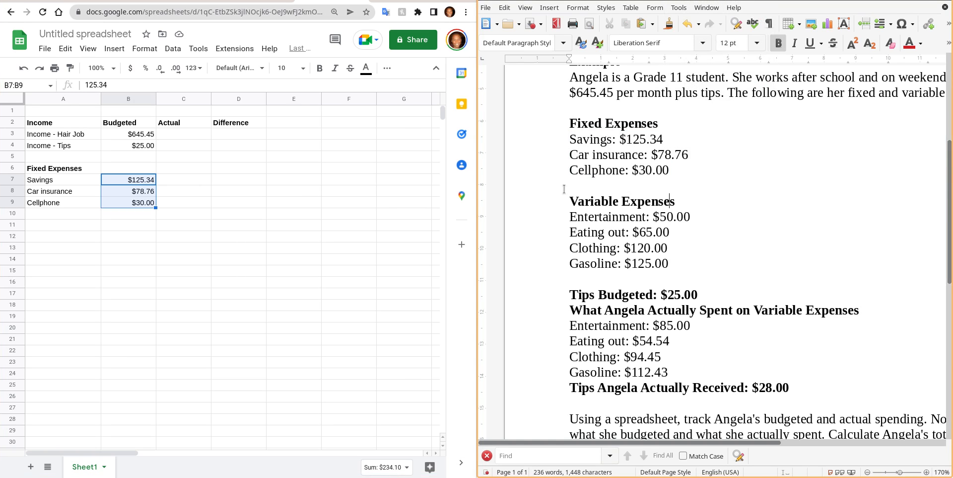
right_click(769, 1)
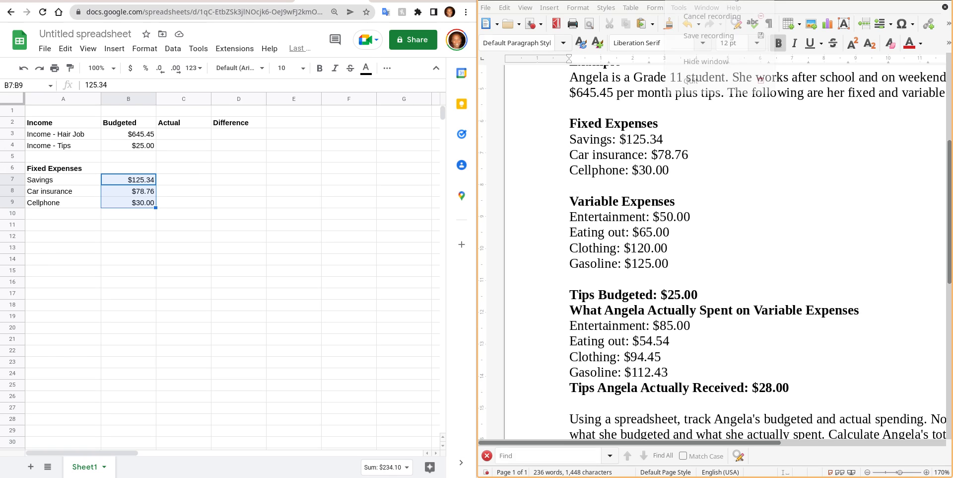
left_click(720, 3)
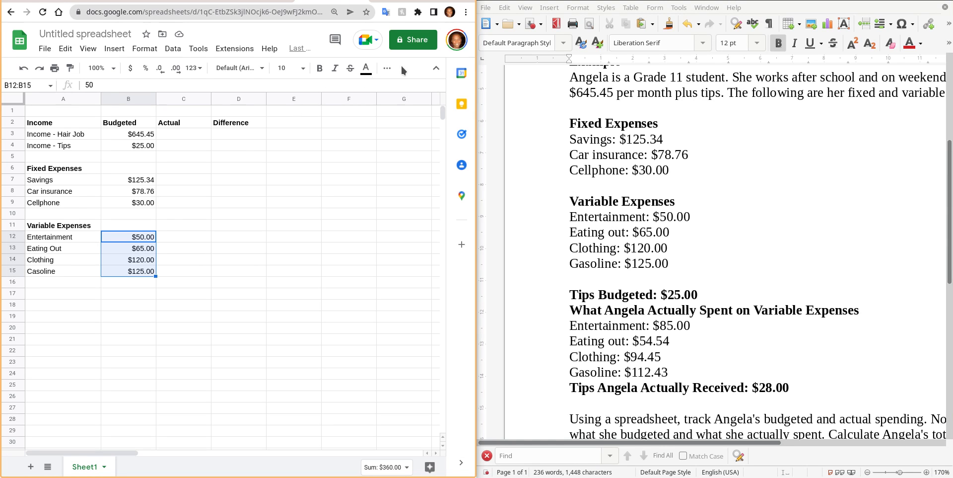
Review the budgeted variable expenses in B12:B15 and the income amounts in B3:B4 against the figures in the document.
key("ctrl+plus")
key("ctrl+plus")
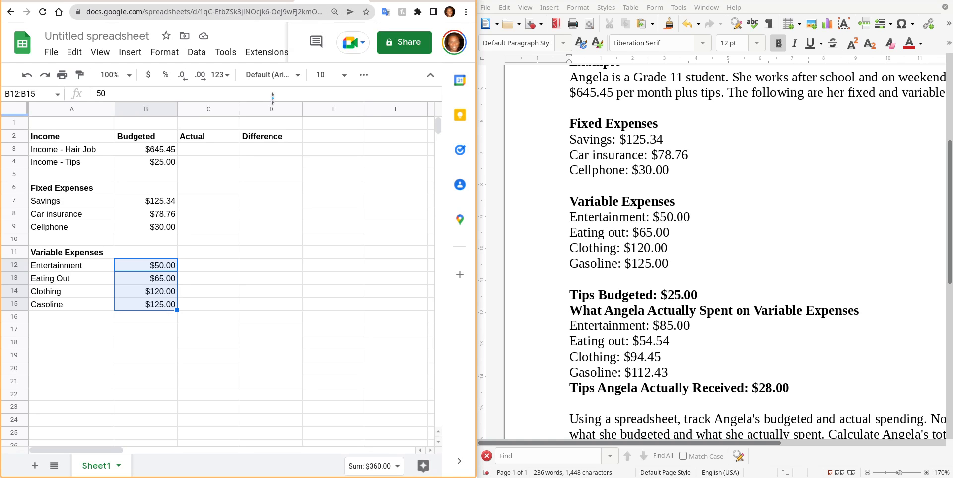
key("ctrl+plus")
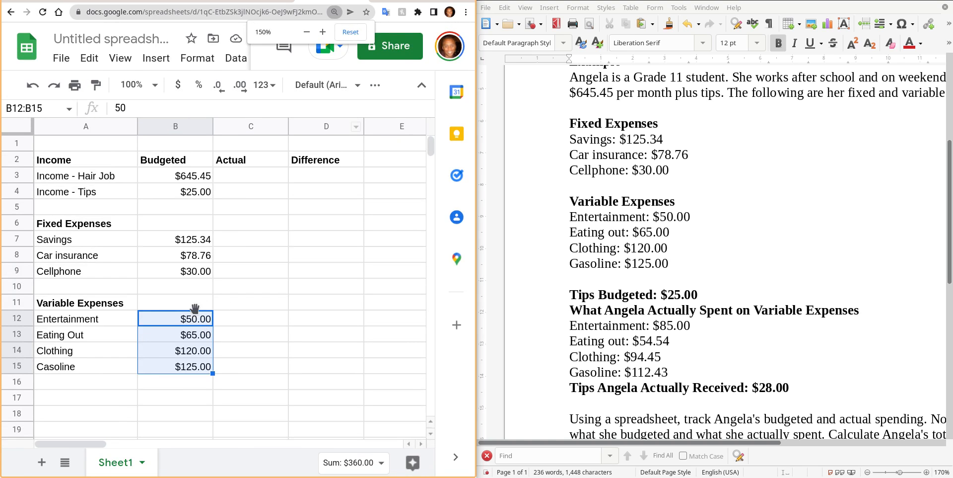
left_click(154, 350)
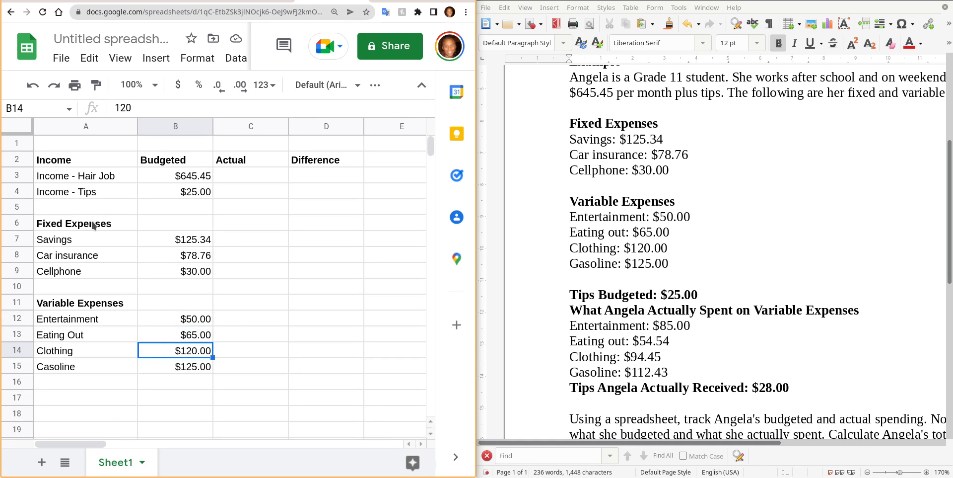
left_click(179, 333)
left_click_drag(185, 321, 190, 371)
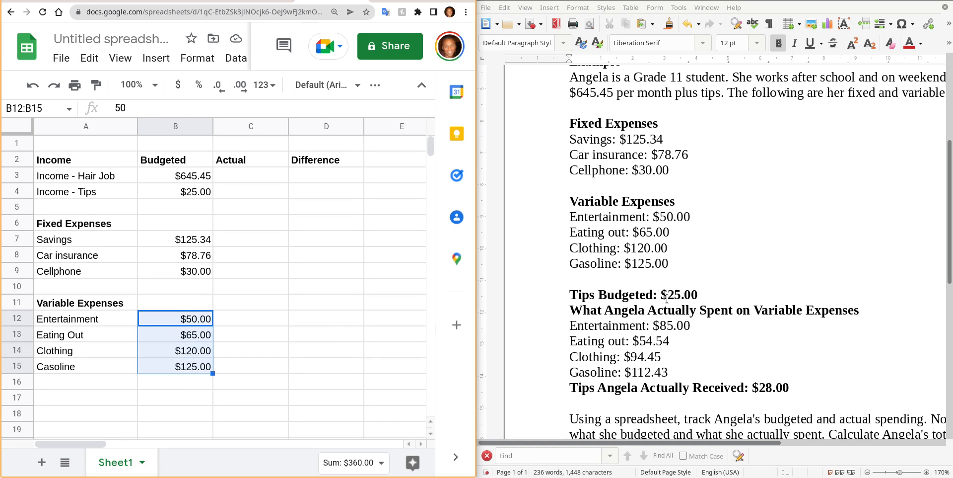
left_click(715, 0)
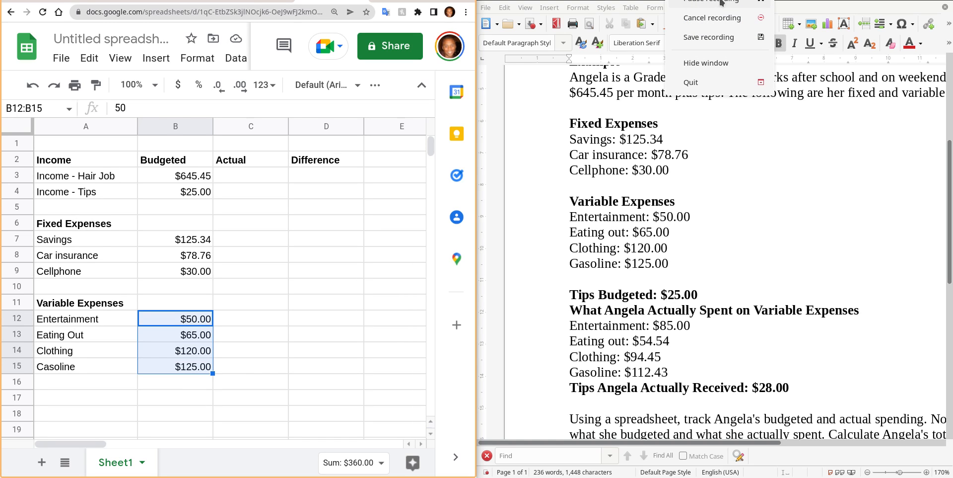
left_click(663, 258)
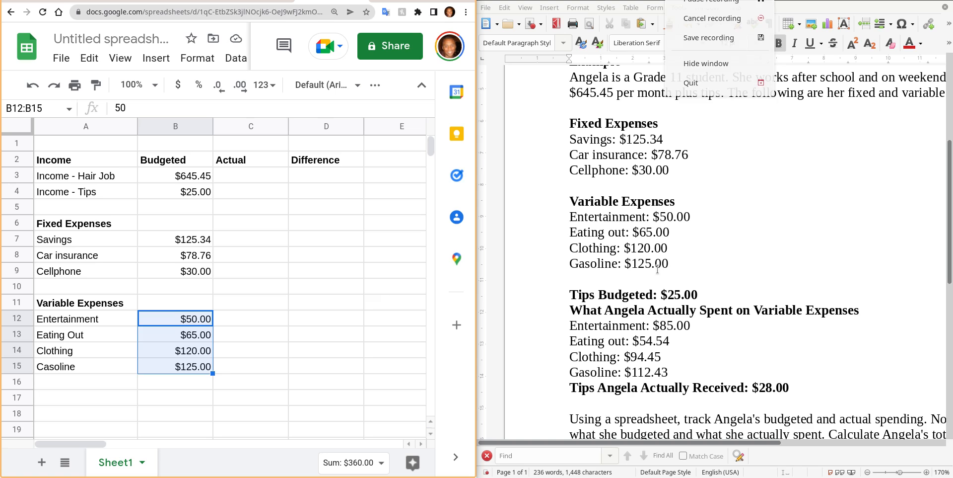
left_click(180, 194)
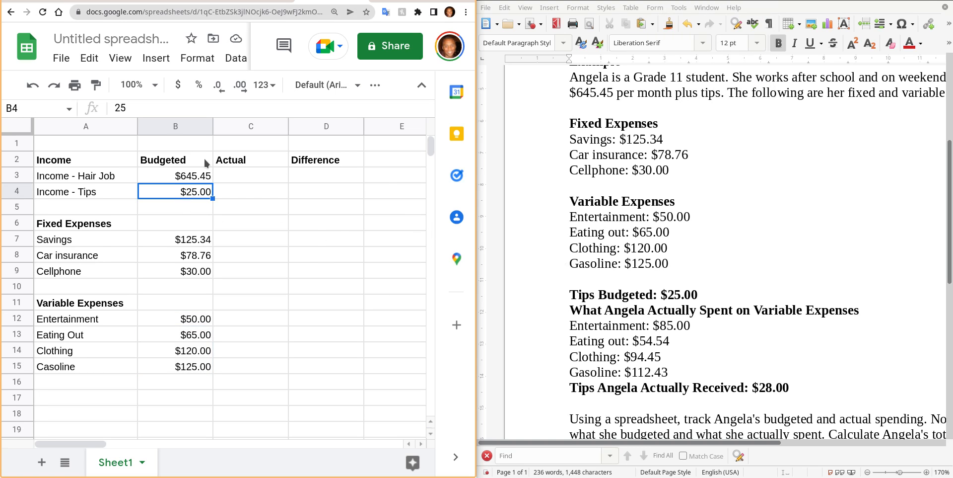
left_click(177, 179)
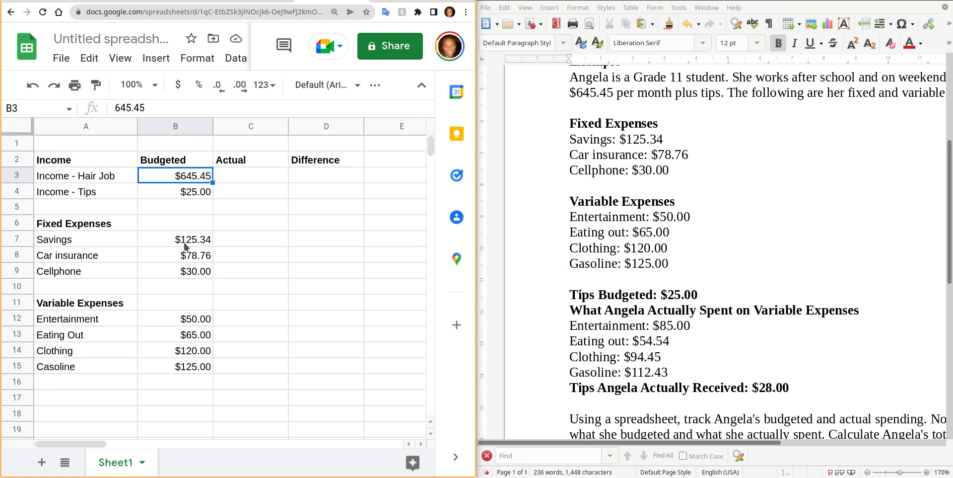
left_click_drag(187, 241, 173, 367)
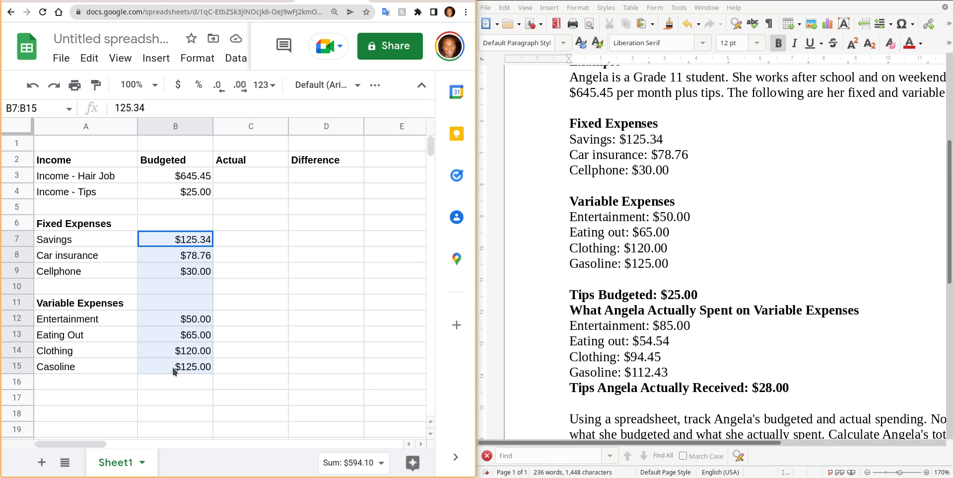
left_click_drag(171, 367, 172, 366)
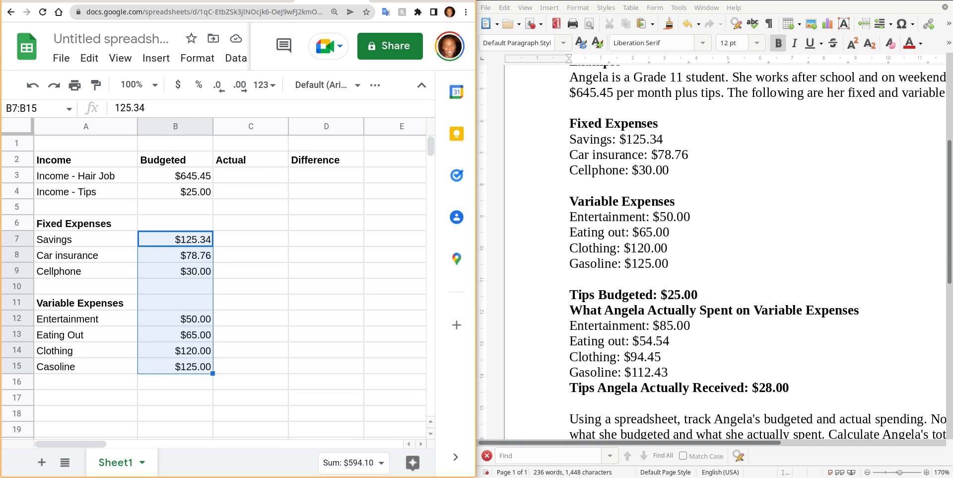
right_click(716, 0)
left_click(717, 1)
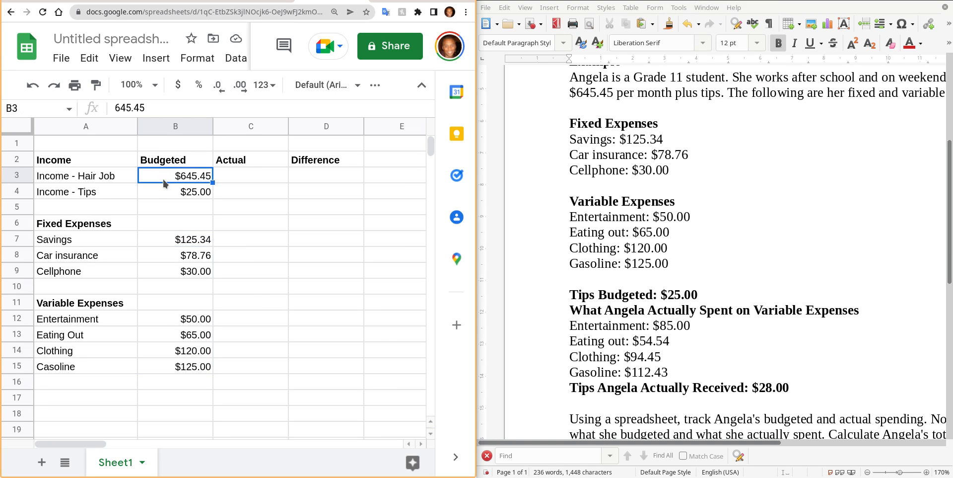
left_click_drag(165, 177, 165, 193)
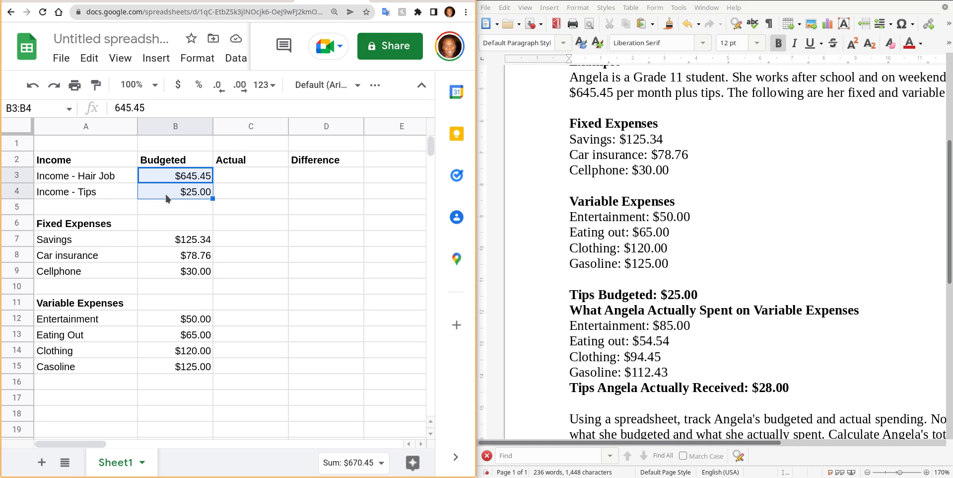
key("ctrl+c")
Enter 645.45 as the actual hair job income in C3.
left_click(232, 176)
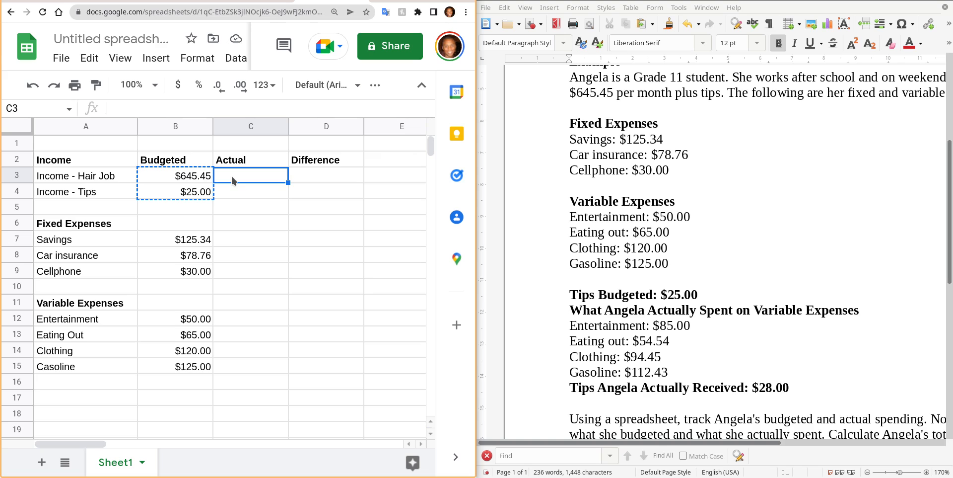
key("Escape")
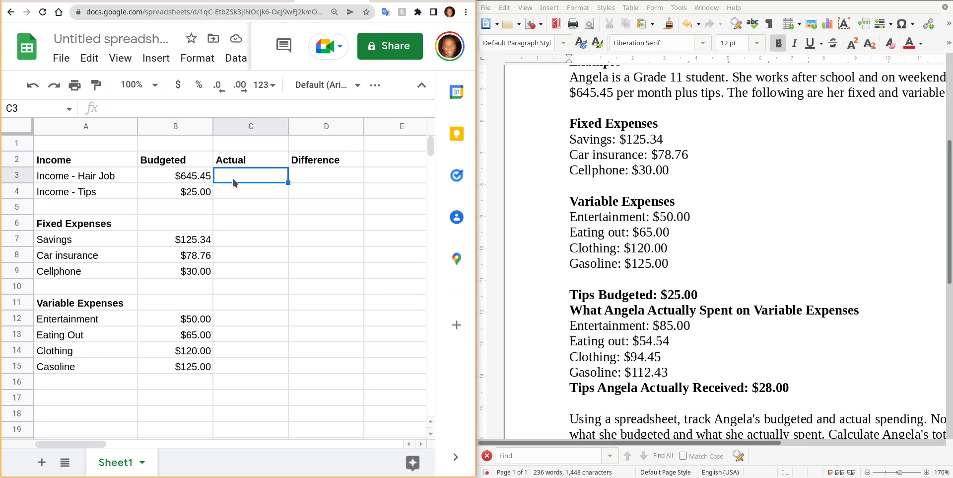
type("645.")
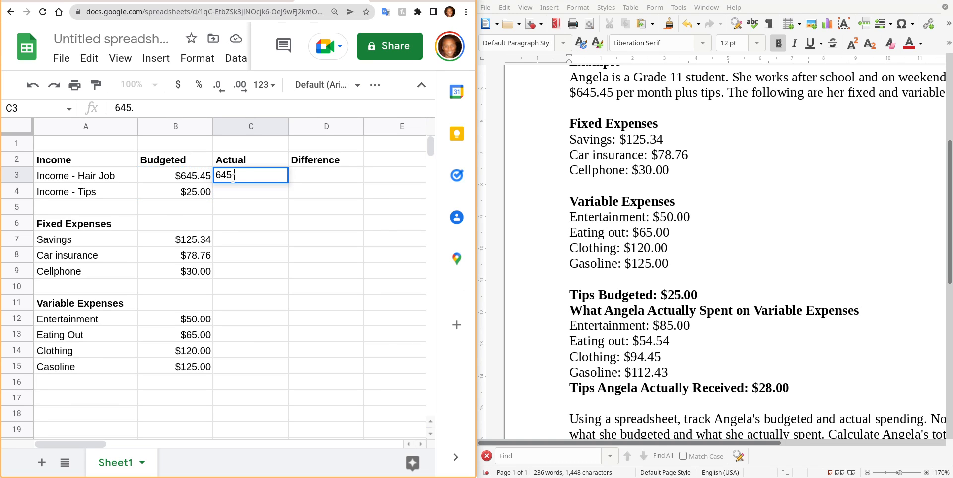
type("45")
key("Left")
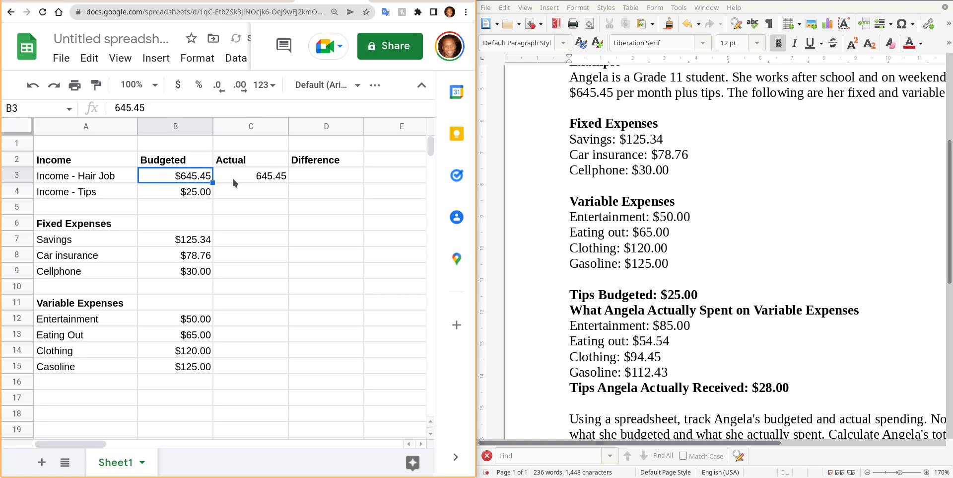
Highlight the actual spending and tips figures in the document and enter 28.00 as the actual tips income in C4.
key("Down")
key("Down")
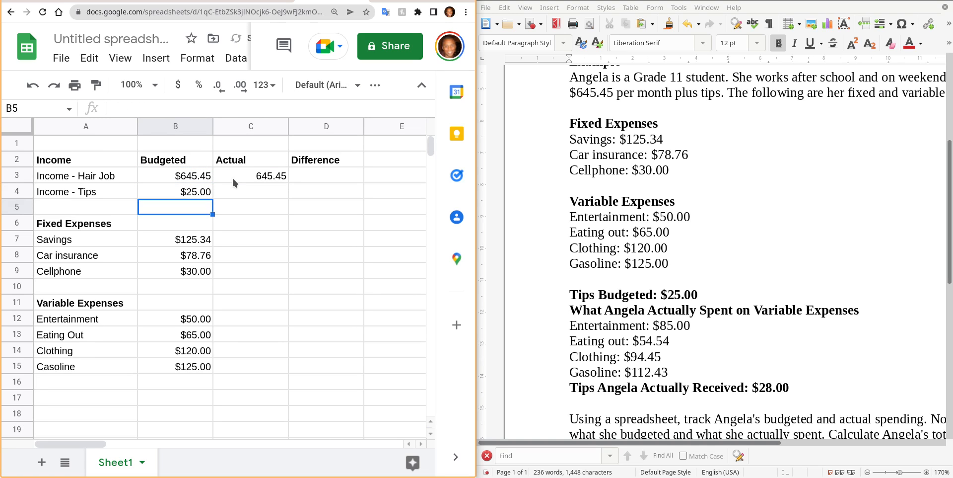
key("Up")
key("Right")
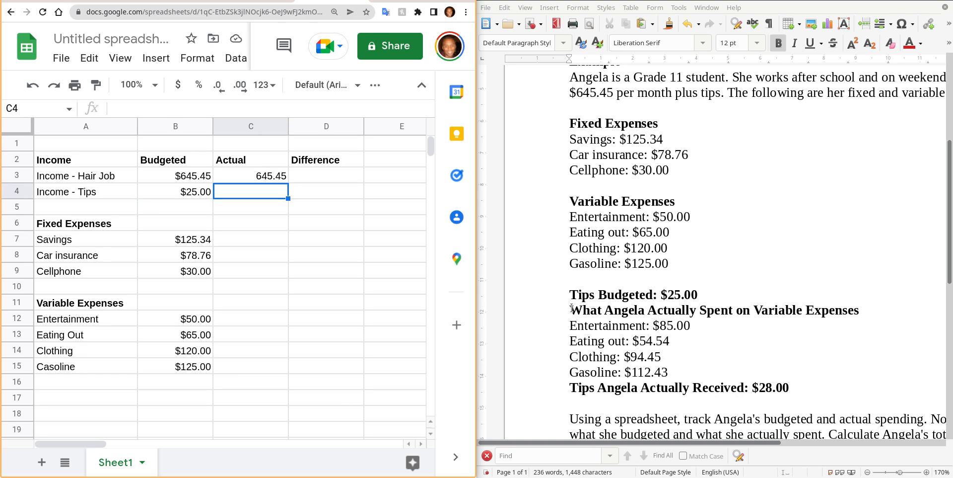
left_click_drag(572, 309, 801, 387)
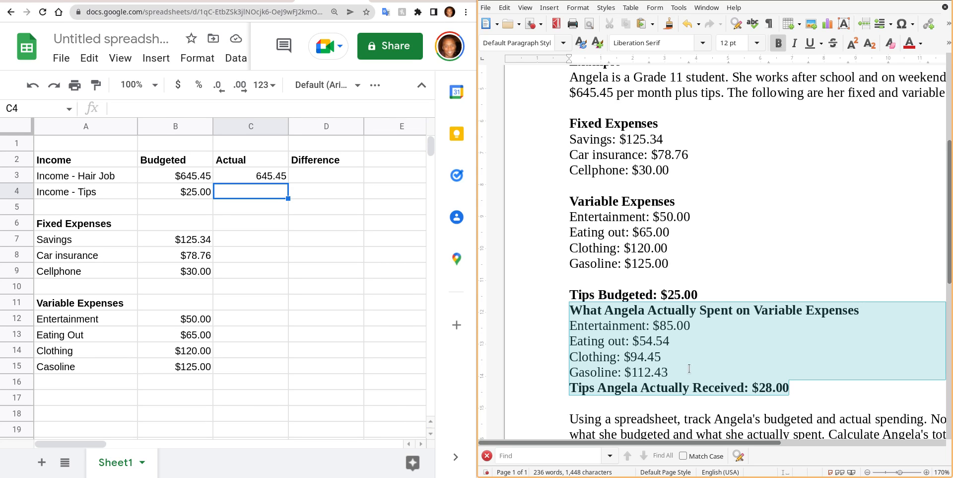
left_click(261, 192)
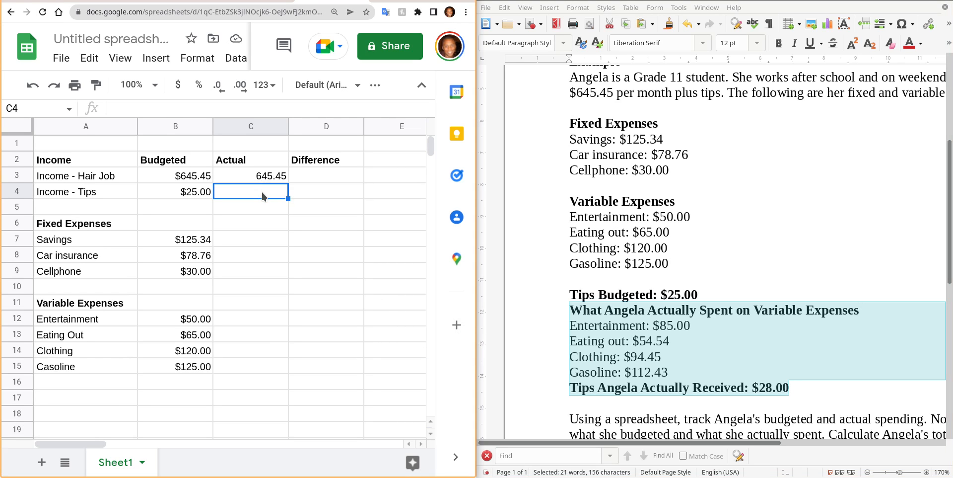
type("28.00")
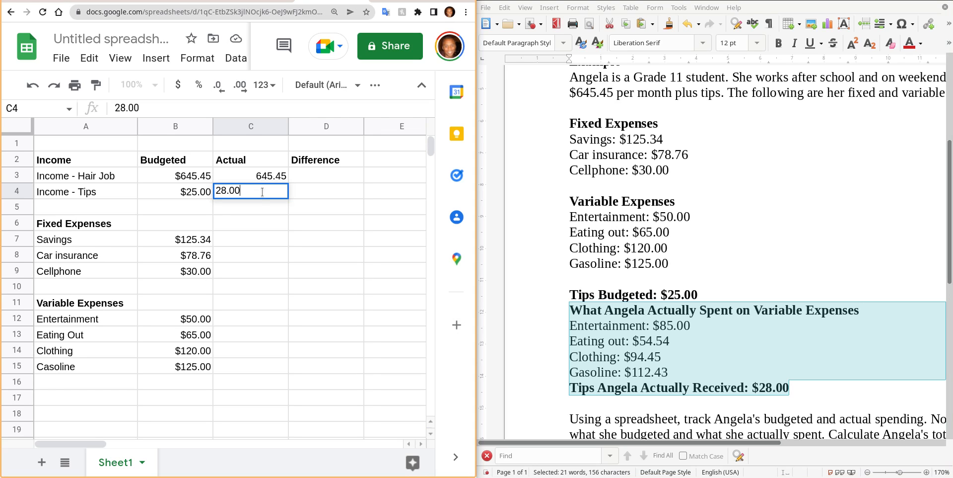
key("Return")
Format the actual income amounts in C3:C4 as currency.
left_click(263, 194)
key("Up")
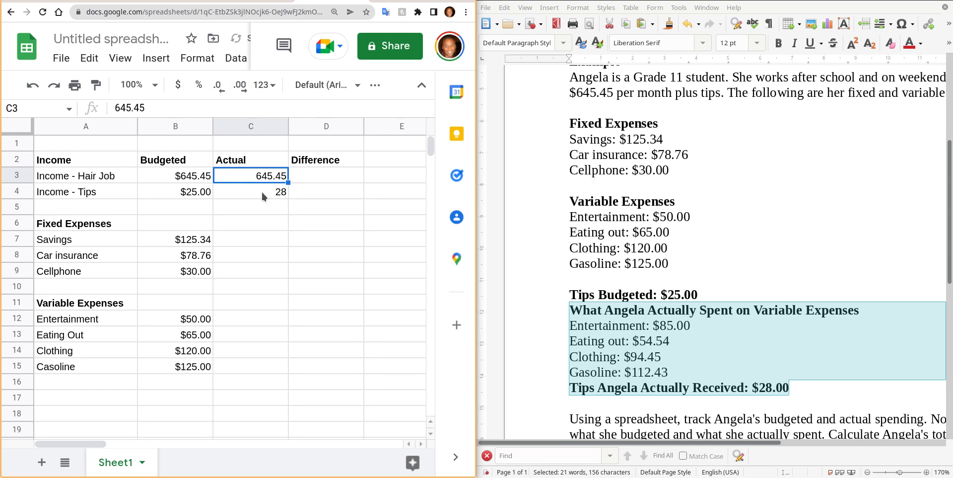
key("shift+Down")
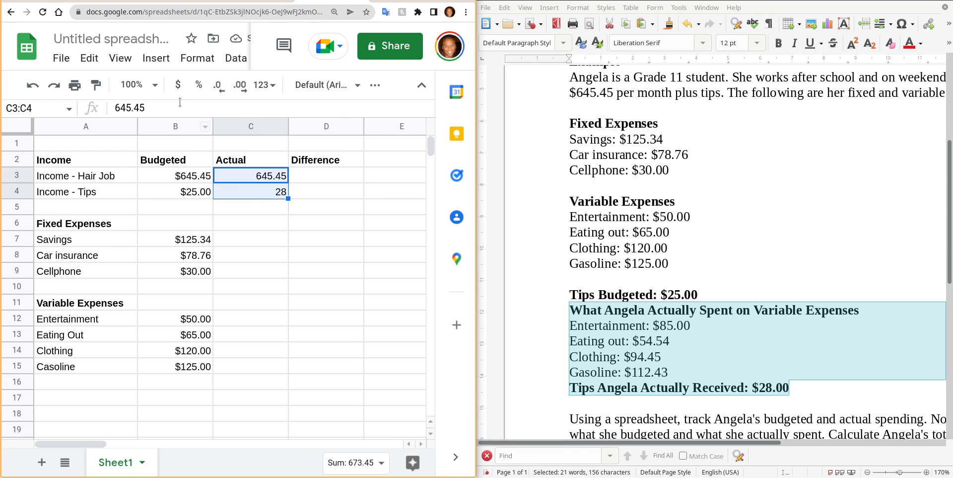
left_click(177, 89)
Calculate the hair job difference in D3 with =B3-C3 and accept the suggested autofill for the tips difference in D4.
left_click(318, 177)
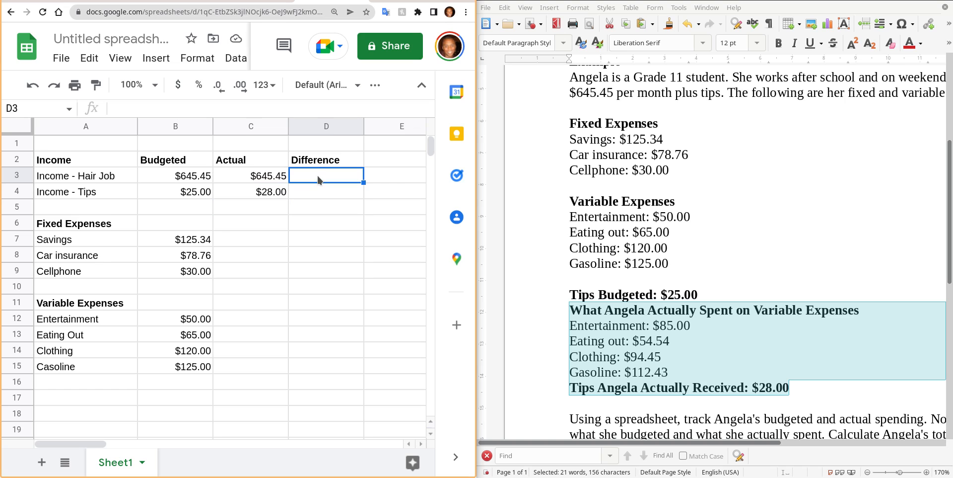
type("=")
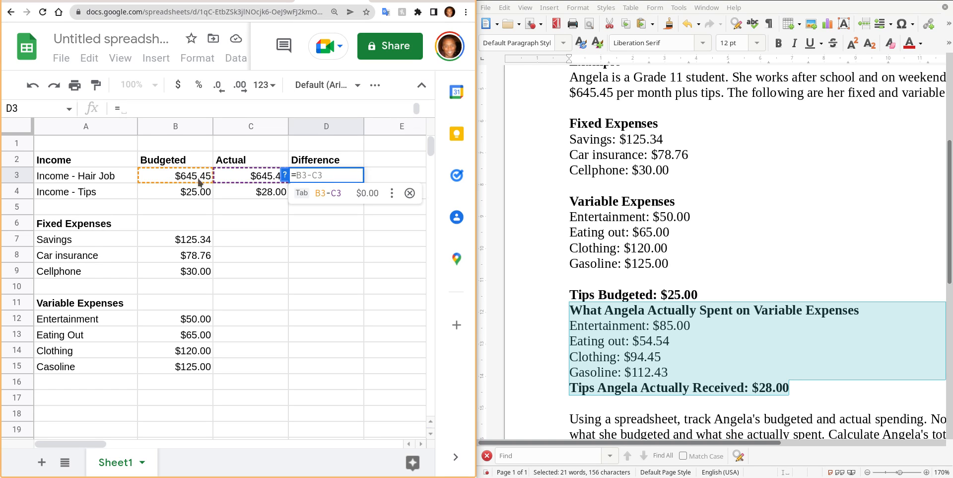
left_click(181, 177)
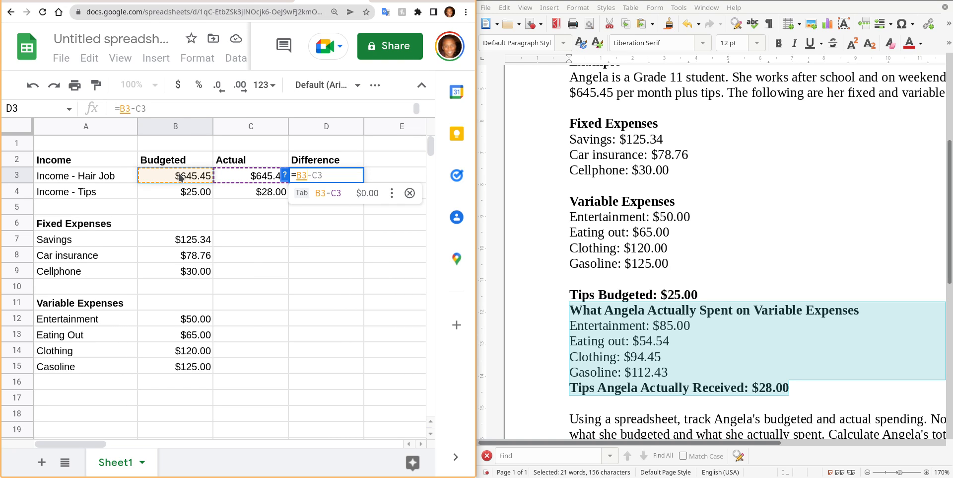
type("-")
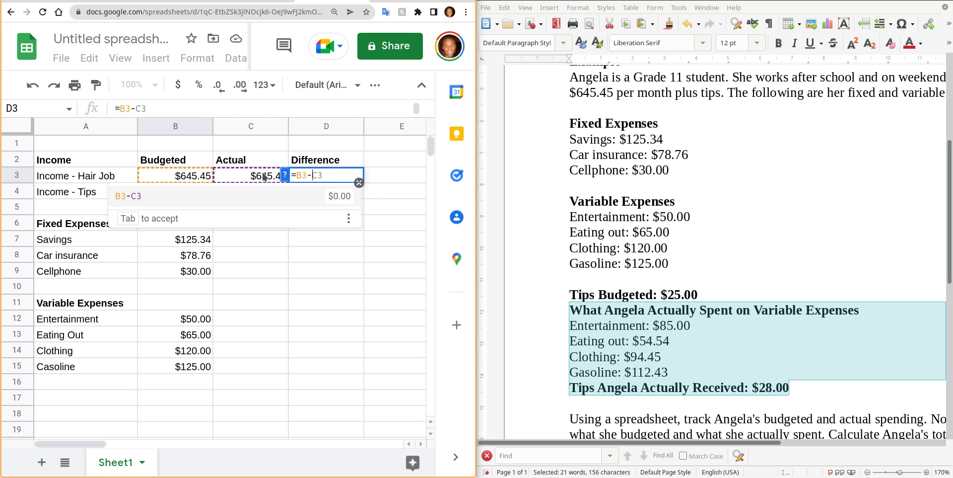
left_click(264, 177)
key("Return")
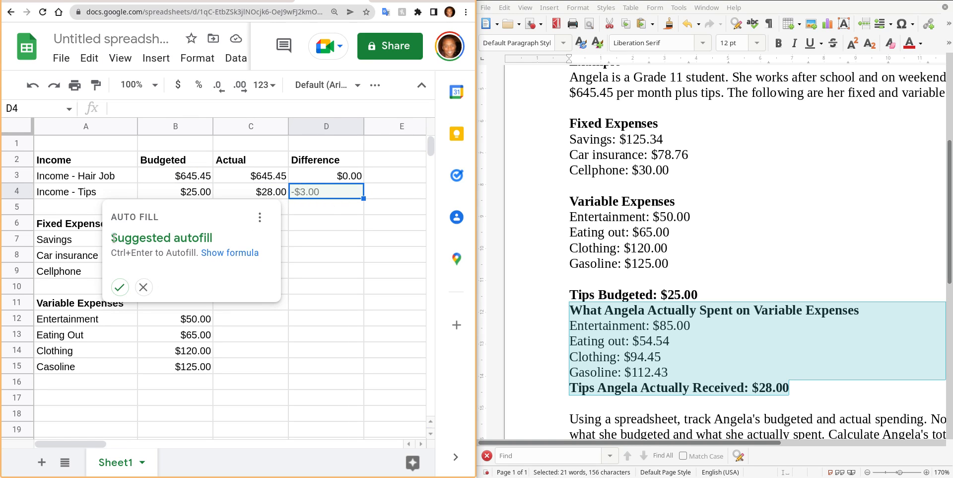
left_click(119, 287)
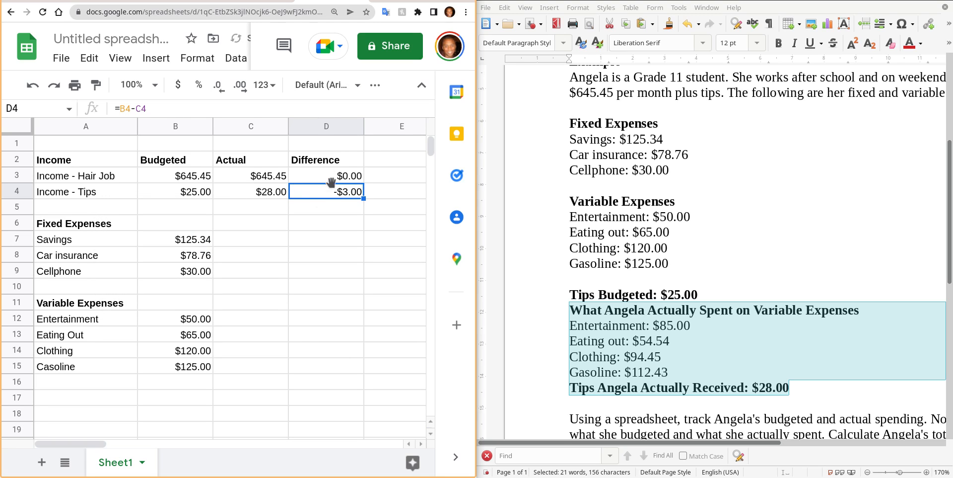
Examine the tips difference formula in D4 against the budgeted and actual amounts in B4 and C4.
left_click(250, 193)
left_click(199, 200)
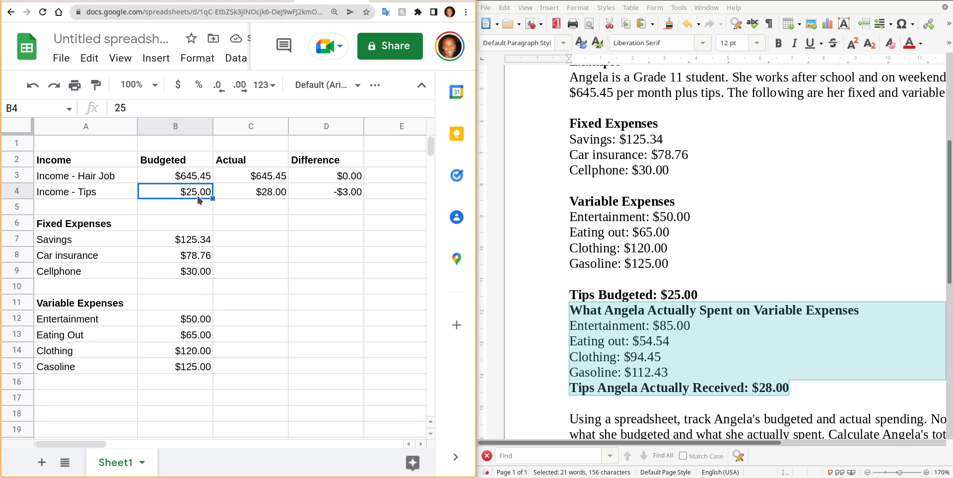
double_click(311, 192)
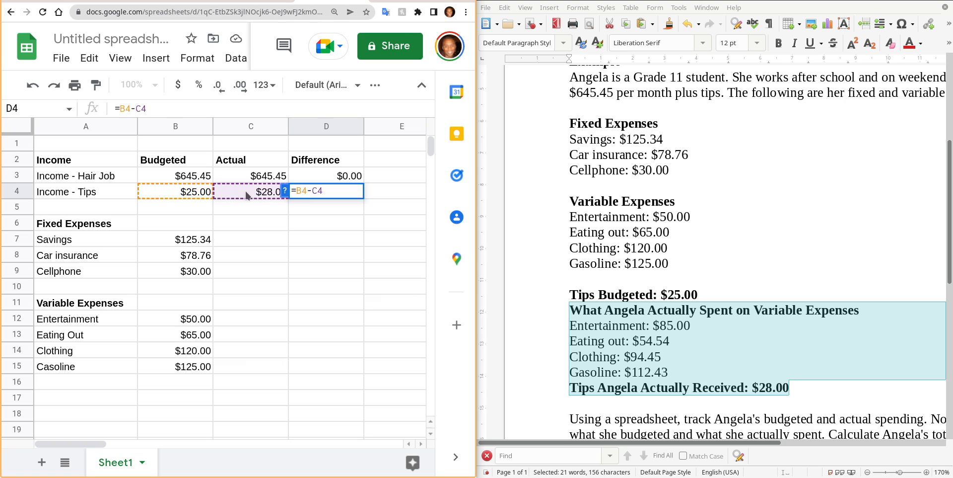
left_click(367, 253)
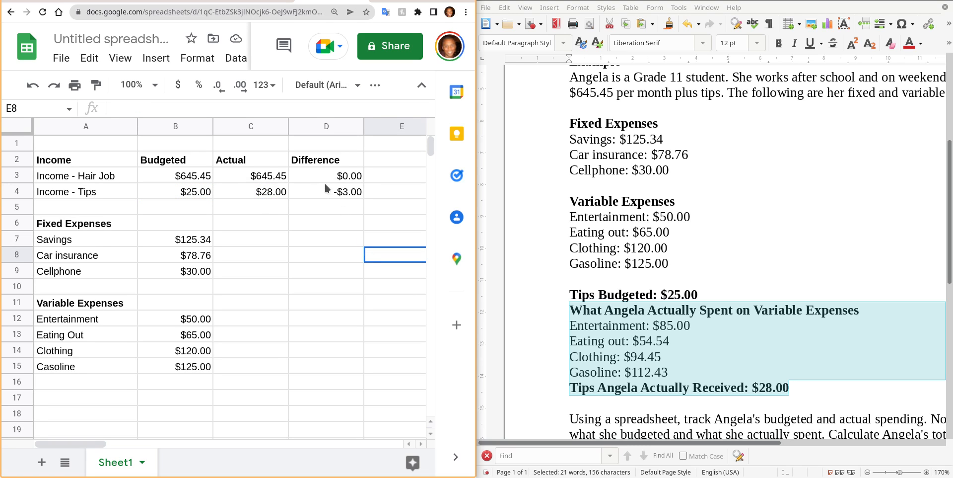
left_click(325, 191)
double_click(325, 191)
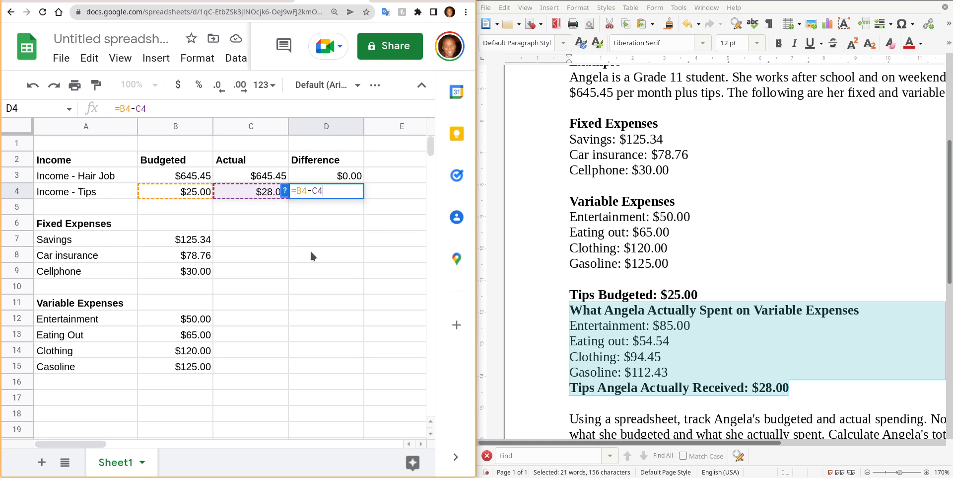
key("Return")
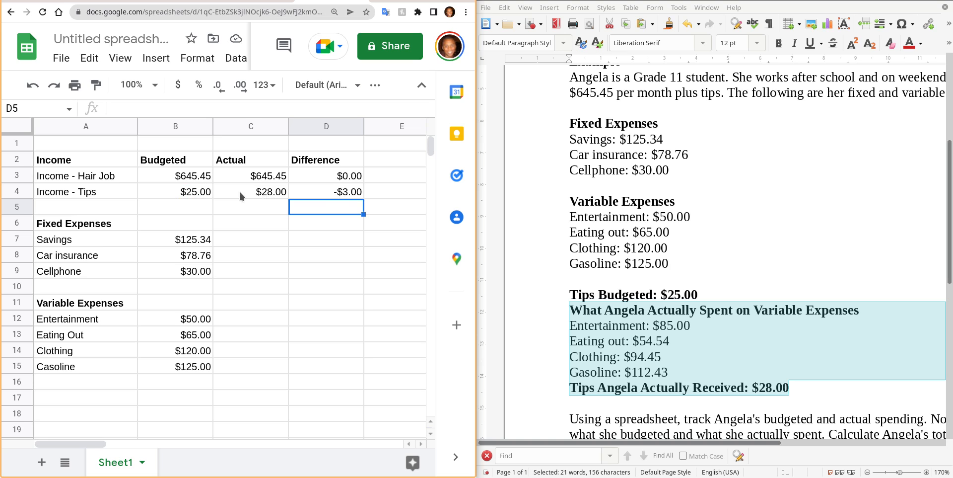
left_click(347, 195)
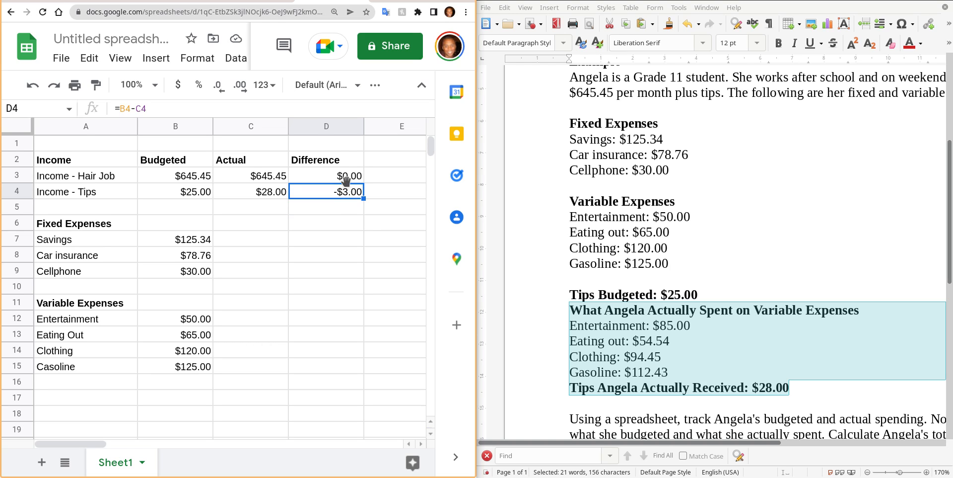
Replace the hair job difference formula in D3 with actual minus budgeted, =C3-B3.
left_click(348, 180)
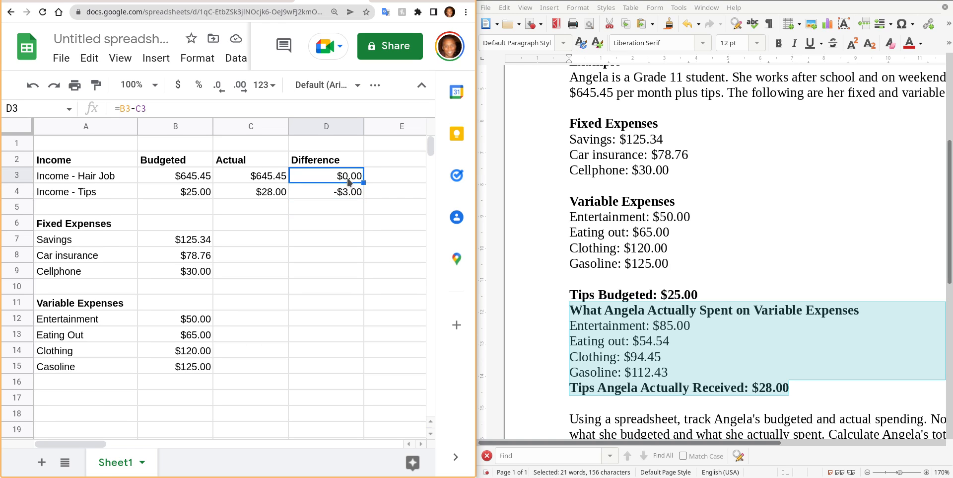
type("=")
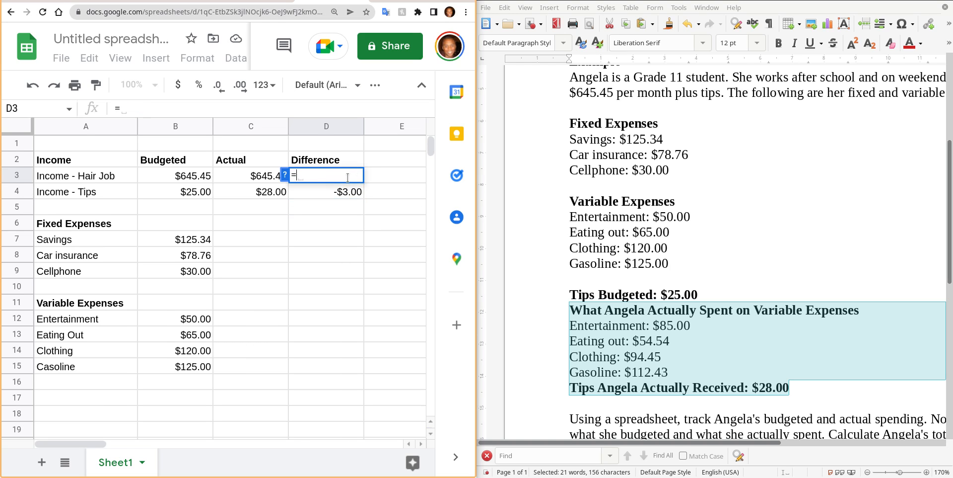
left_click(246, 178)
type("-")
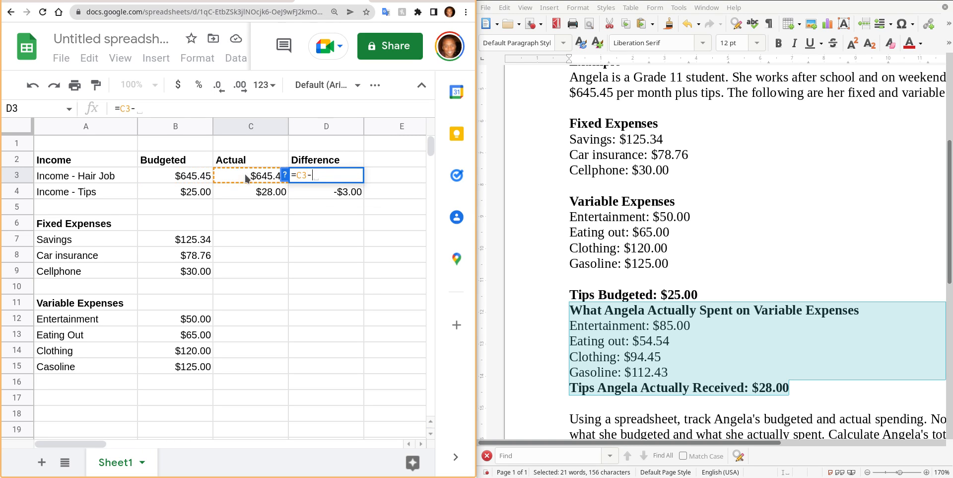
left_click(194, 178)
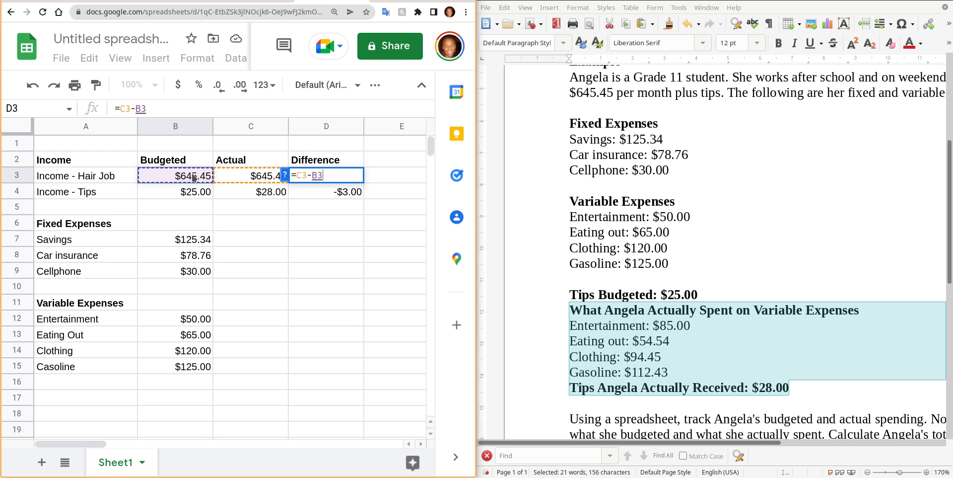
key("Return")
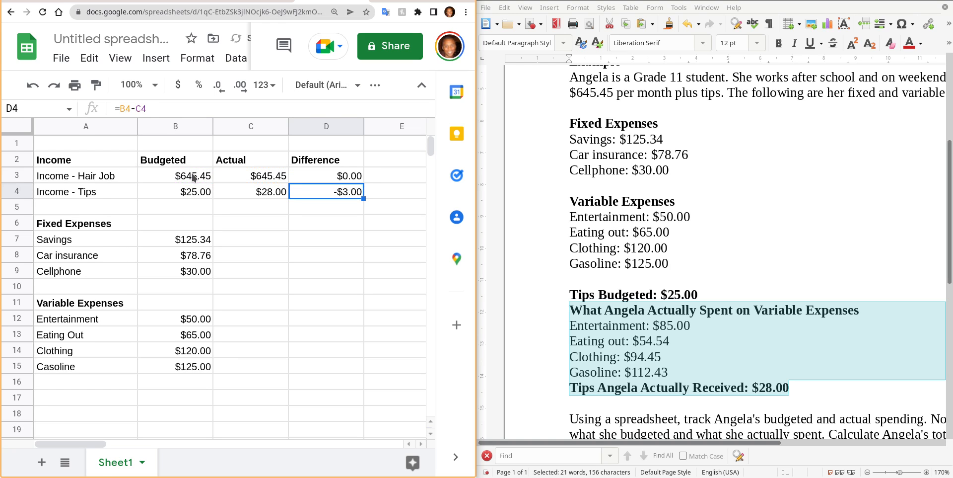
key("Up")
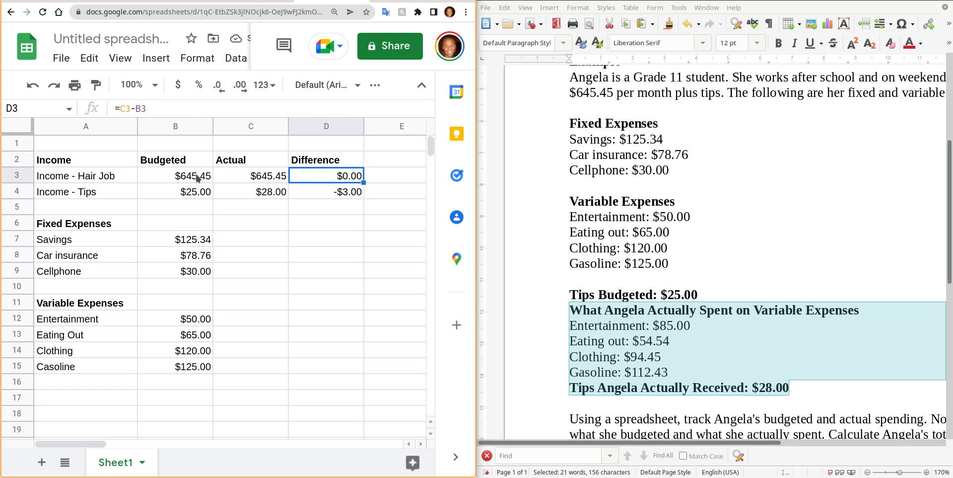
Replace the tips difference formula in D4 with actual minus budgeted, =C4-B4.
left_click(326, 193)
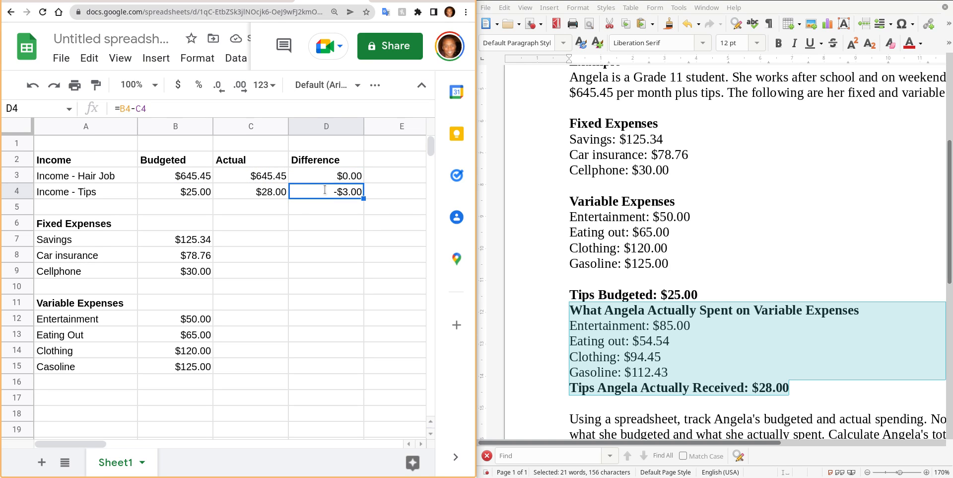
type("=")
left_click(255, 195)
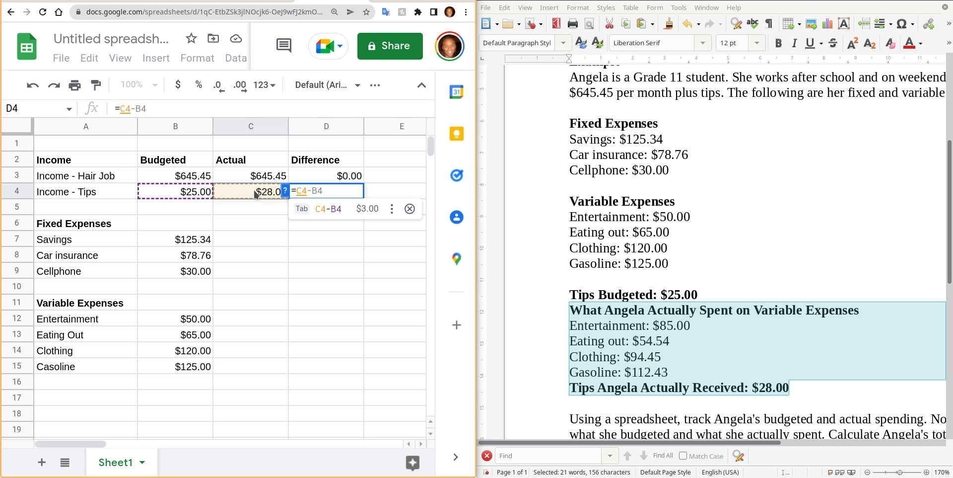
type("-")
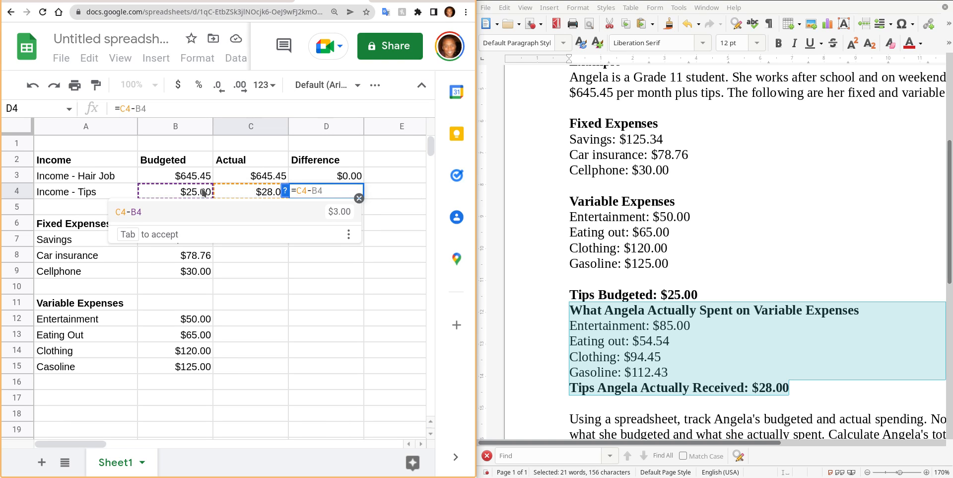
left_click(199, 191)
key("Return")
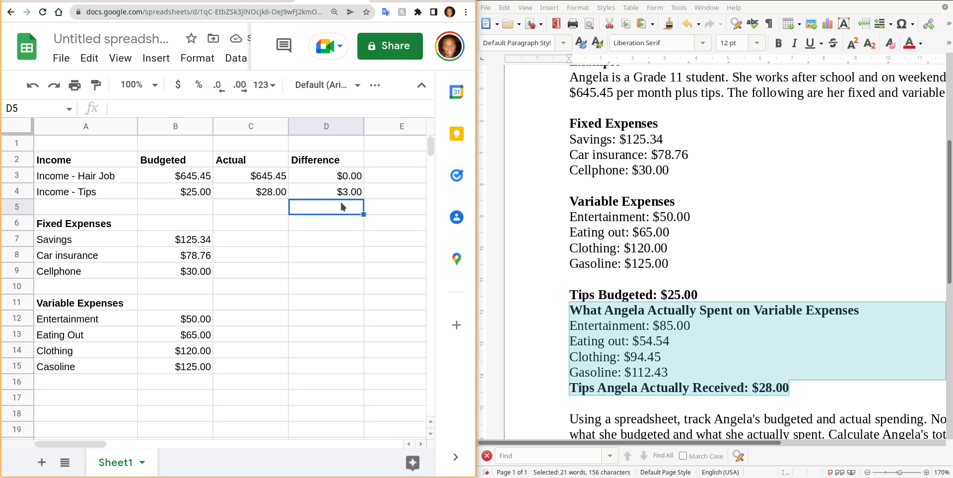
right_click(716, 0)
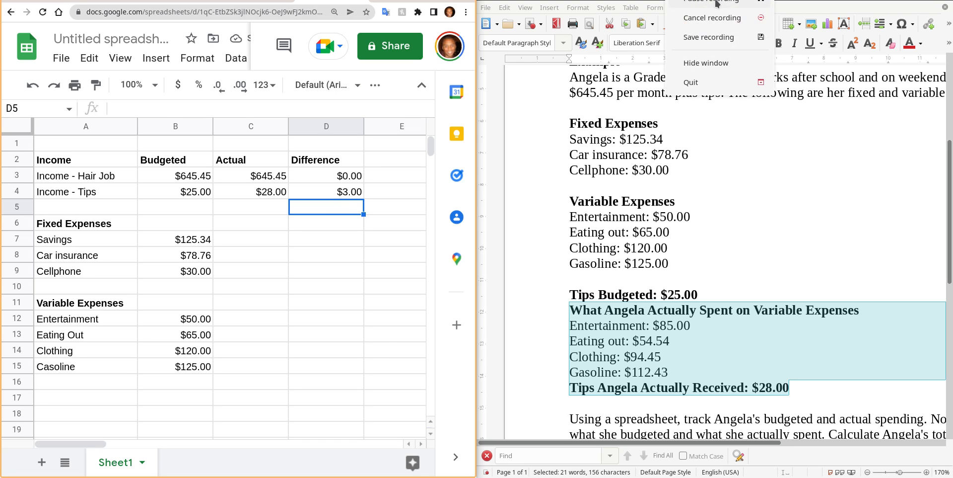
left_click(716, 3)
right_click(716, 0)
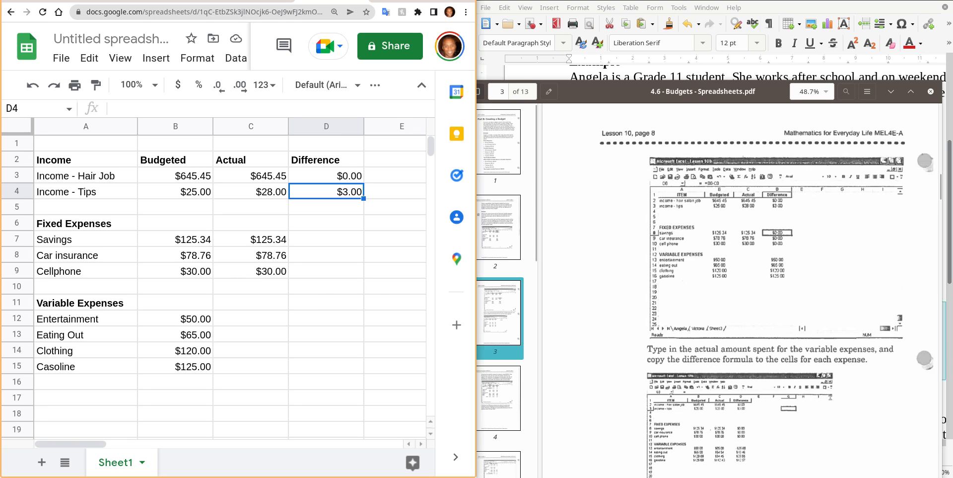
left_click(680, 1)
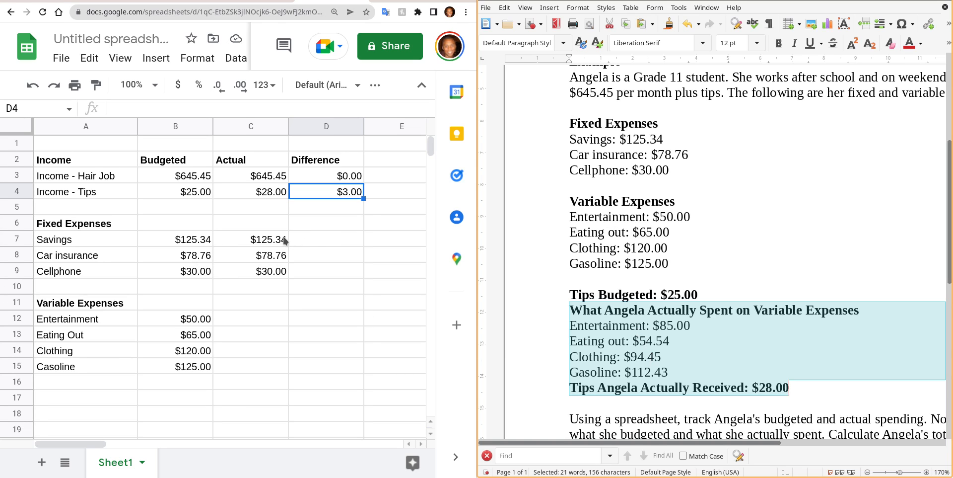
Calculate the savings difference in D7 with =C7-B7 and fill the formula down through D9 for the other fixed expenses.
left_click(320, 239)
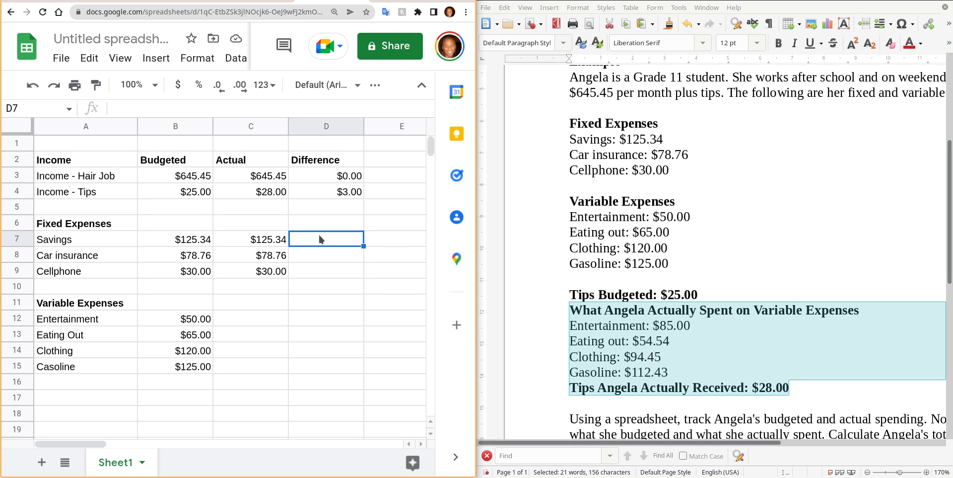
type("=")
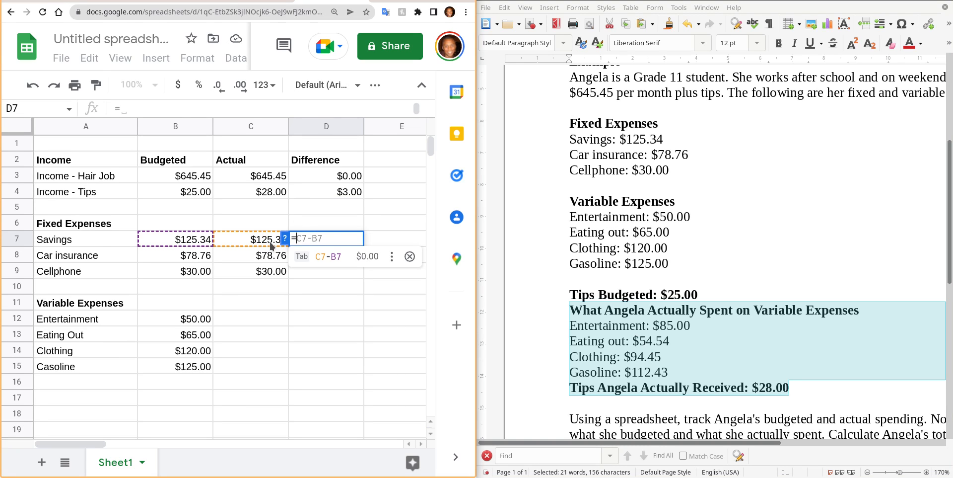
left_click(270, 245)
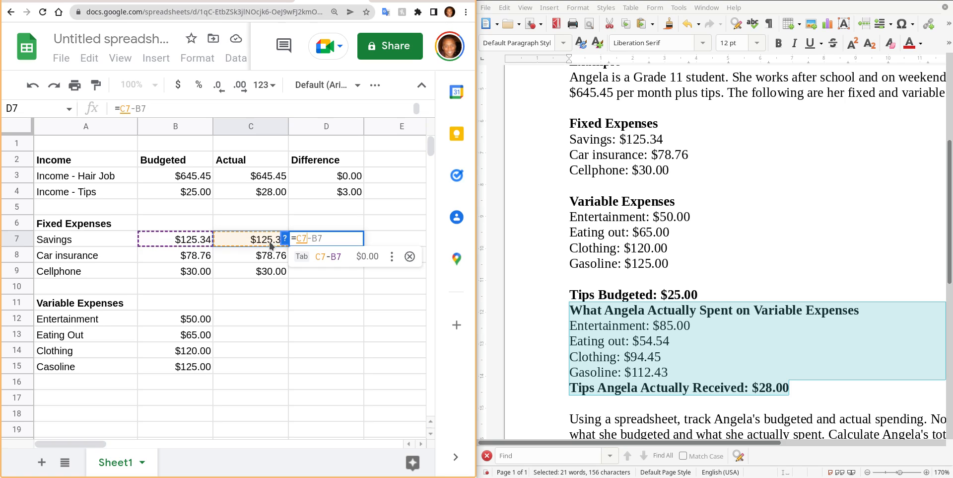
type("-")
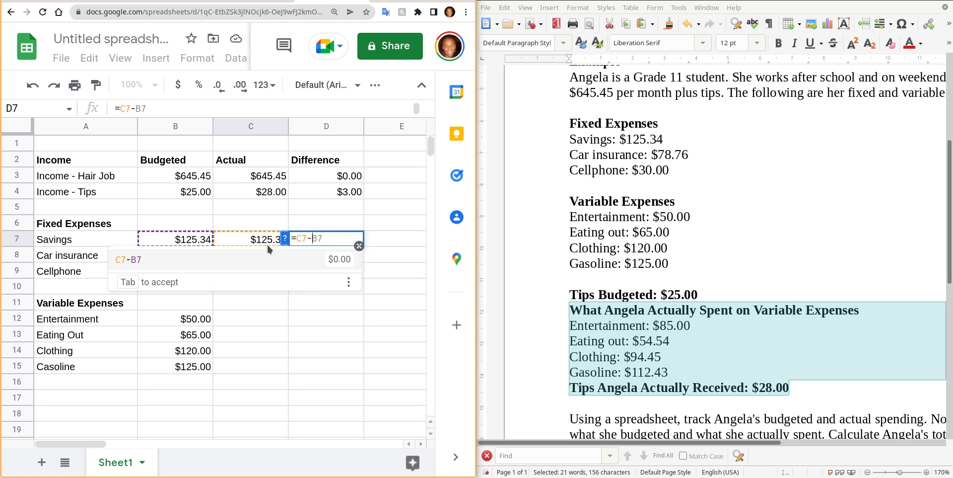
left_click(191, 239)
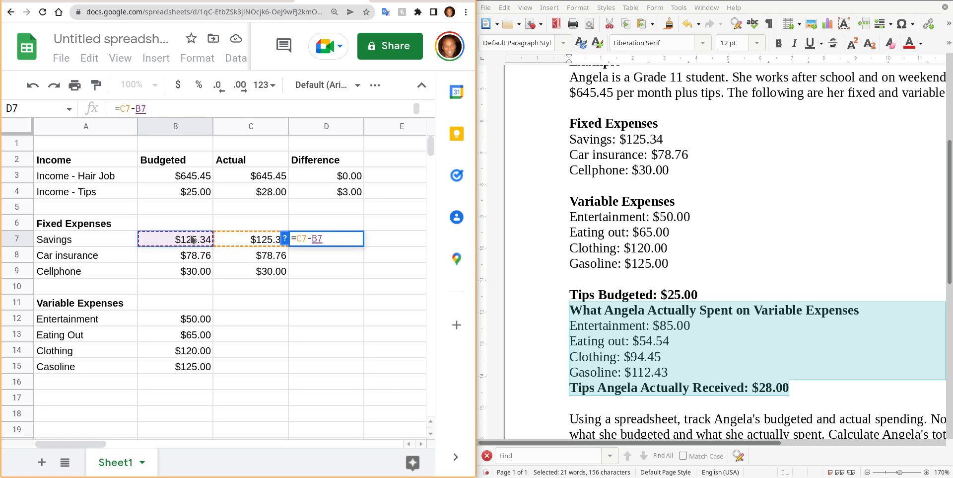
key("Return")
left_click(350, 243)
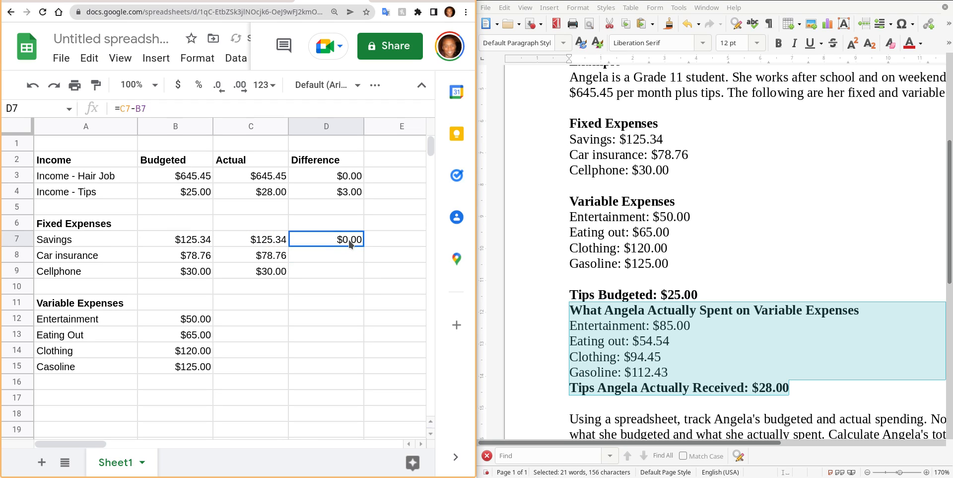
left_click_drag(351, 243, 347, 271)
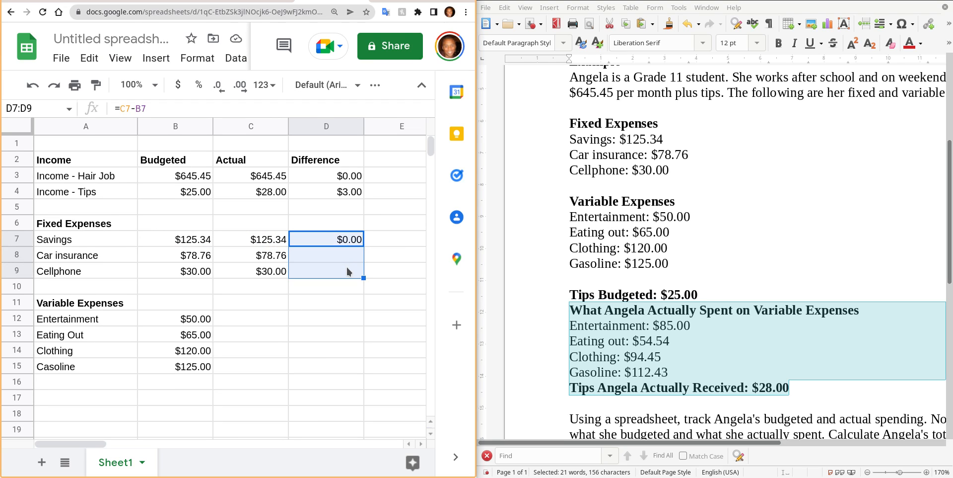
key("ctrl+d")
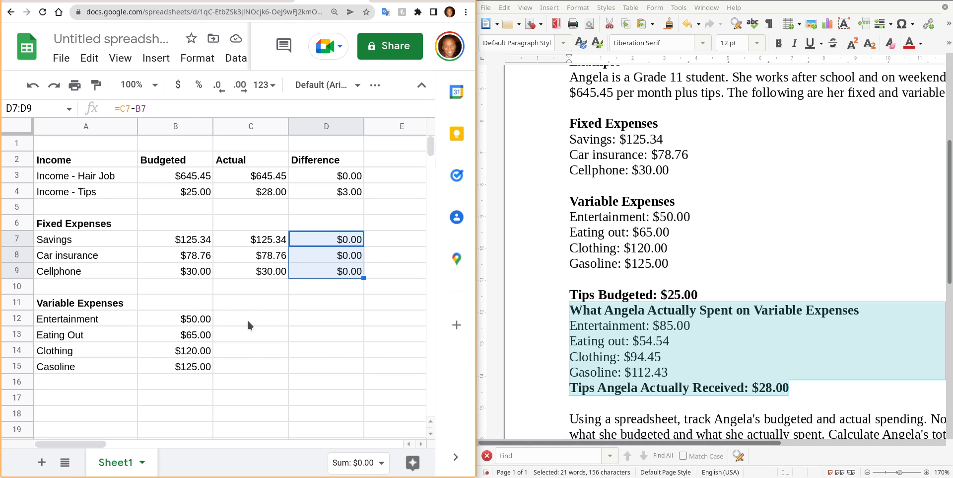
left_click_drag(248, 324, 249, 376)
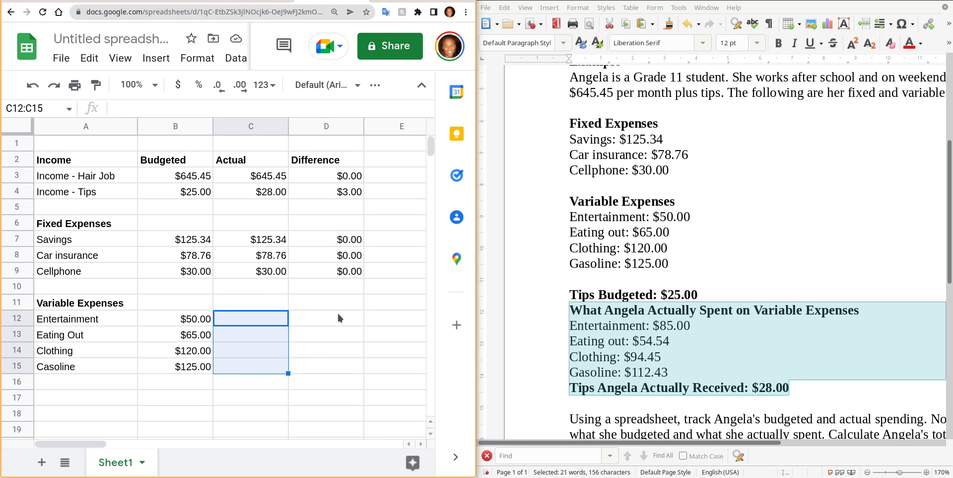
left_click_drag(338, 313, 341, 369)
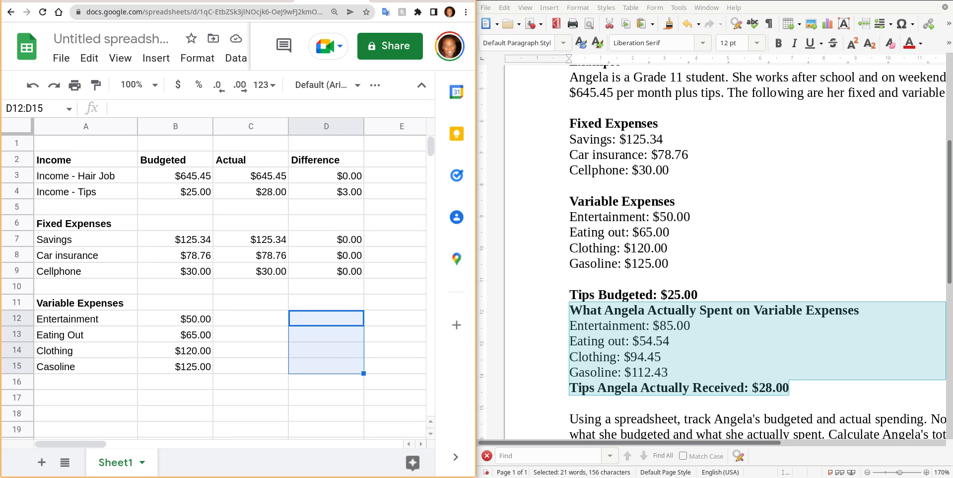
left_click(720, 0)
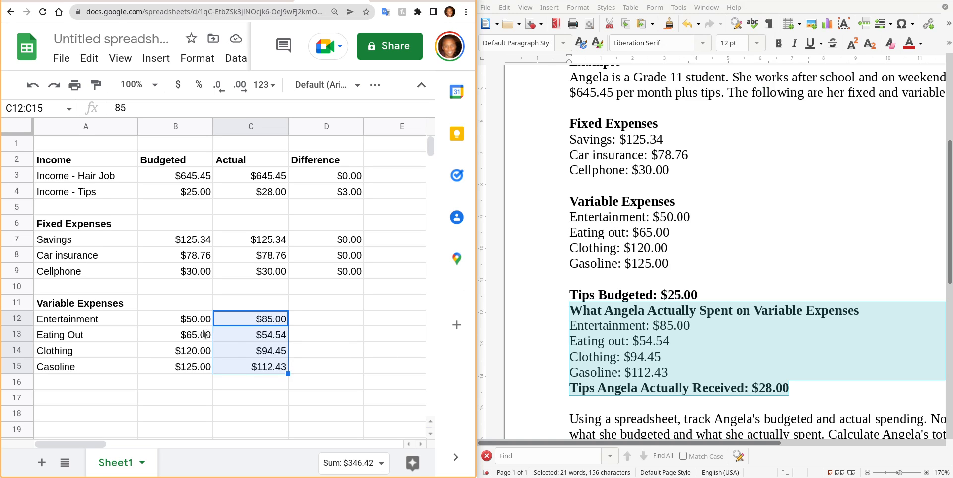
Calculate the entertainment difference in D12 with =C12-B12 and fill the formula down through D15 for the other variable expenses.
left_click(325, 321)
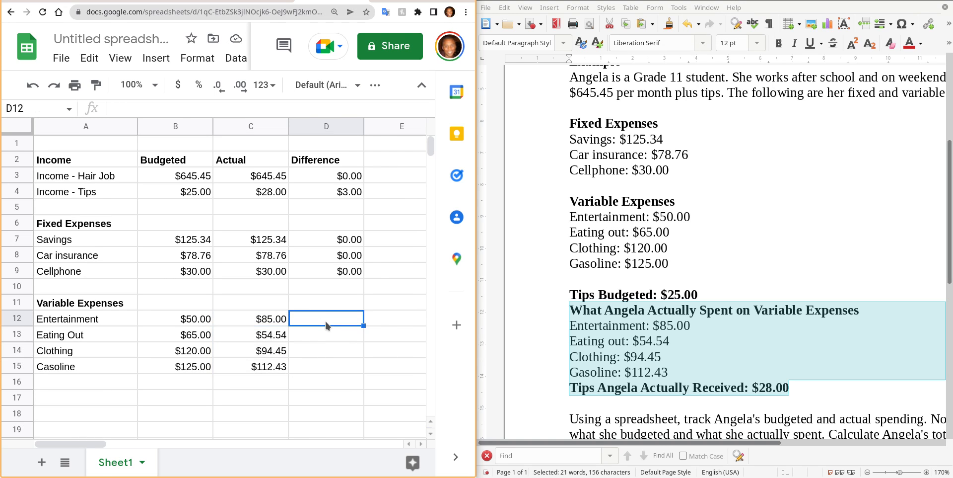
type("=")
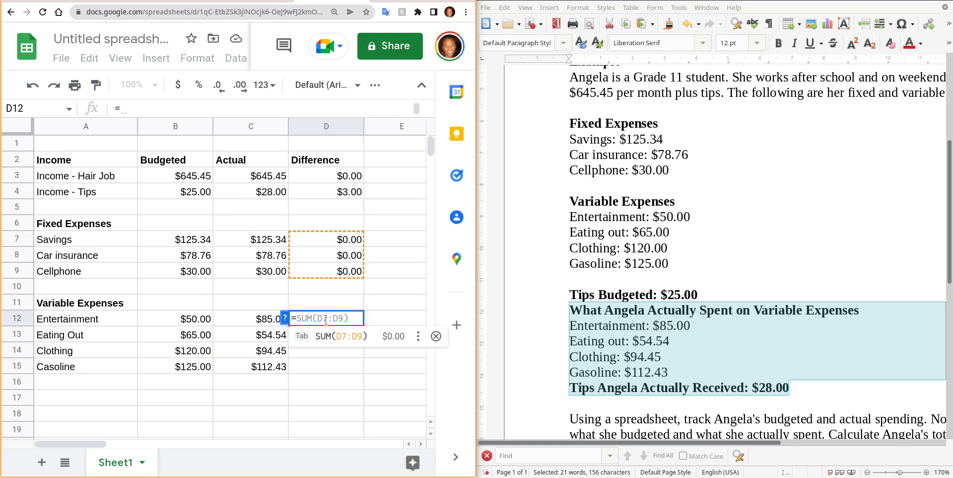
left_click(259, 321)
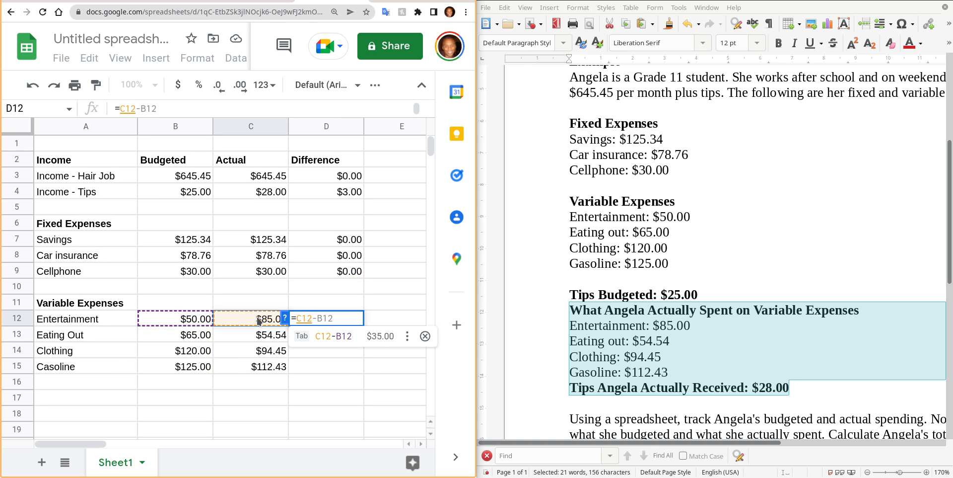
type("-")
left_click(191, 320)
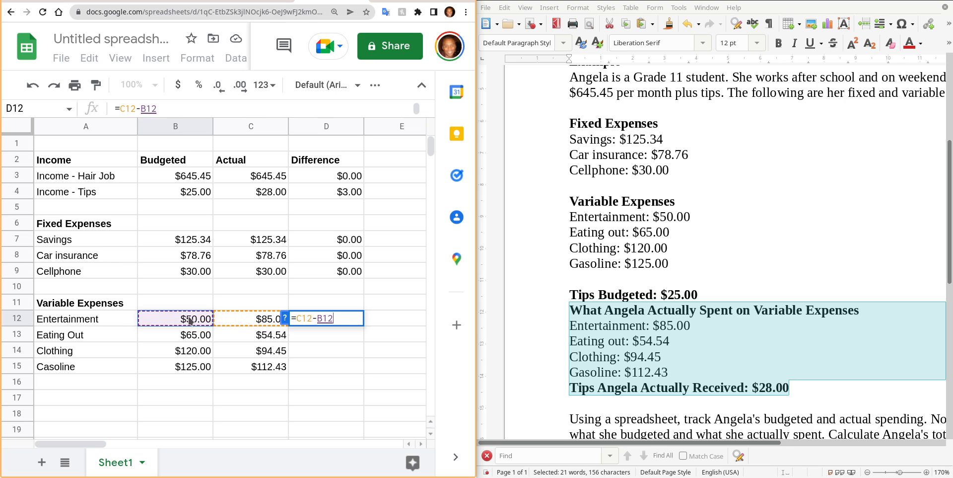
key("Return")
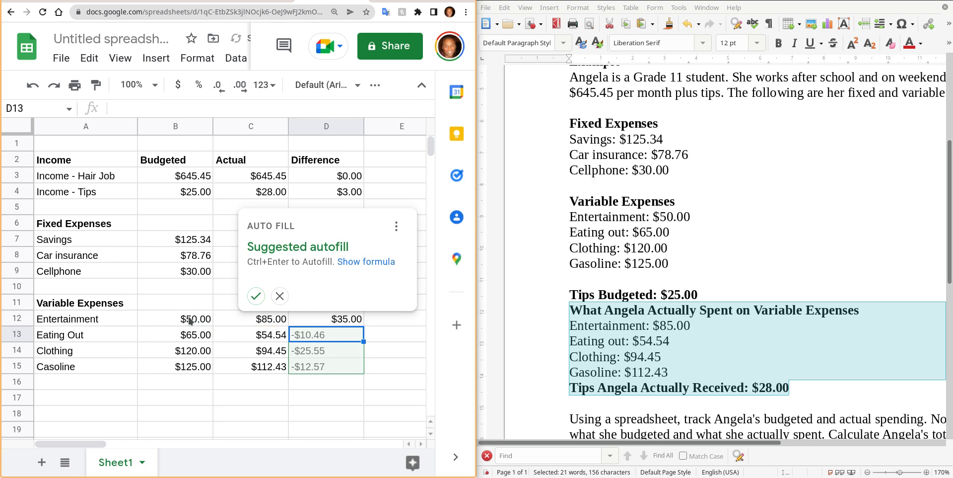
key("Return")
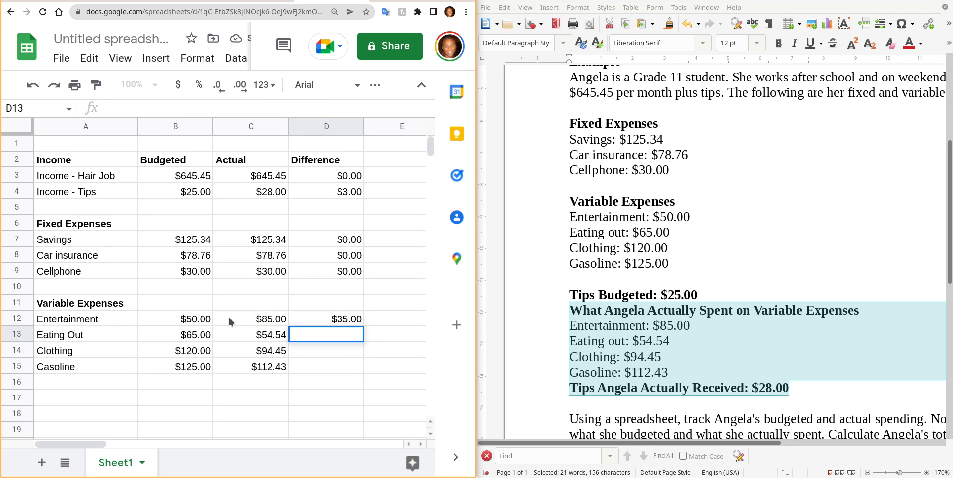
left_click_drag(348, 320, 345, 365)
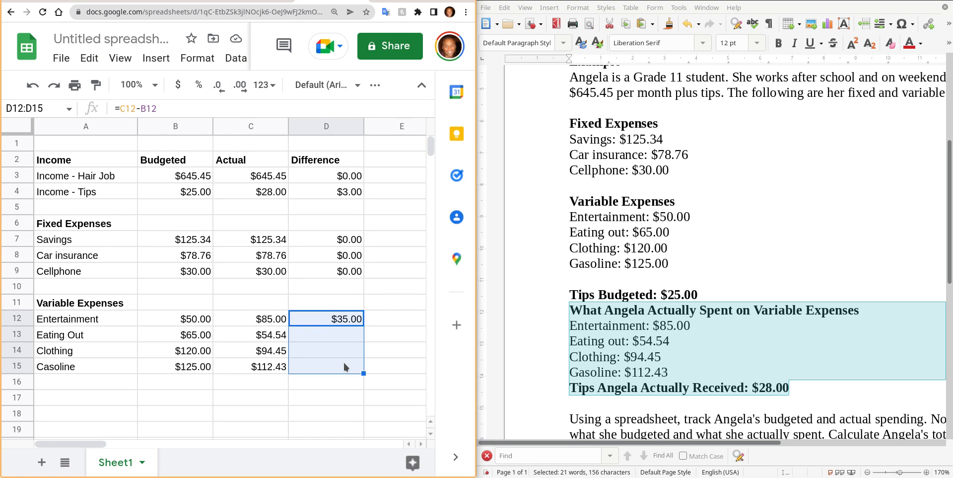
key("ctrl+d")
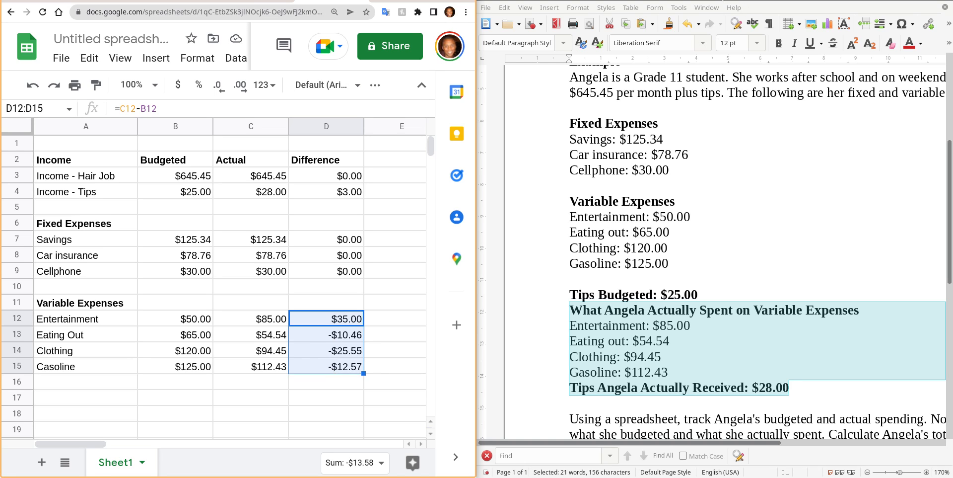
left_click(719, 0)
left_click(719, 4)
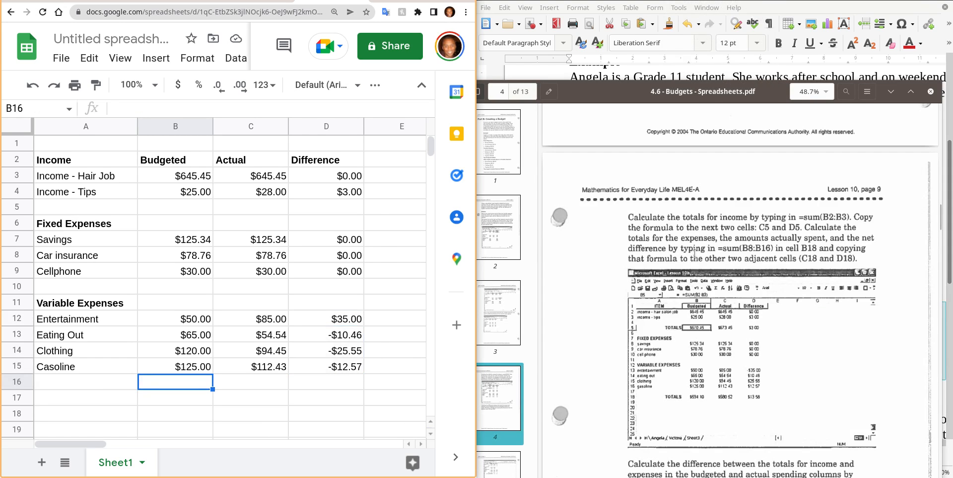
Compare the budgeted and actual entertainment amounts in B12 and C12, and examine the difference formulas for tips in D4 and entertainment in D12.
left_click(189, 323)
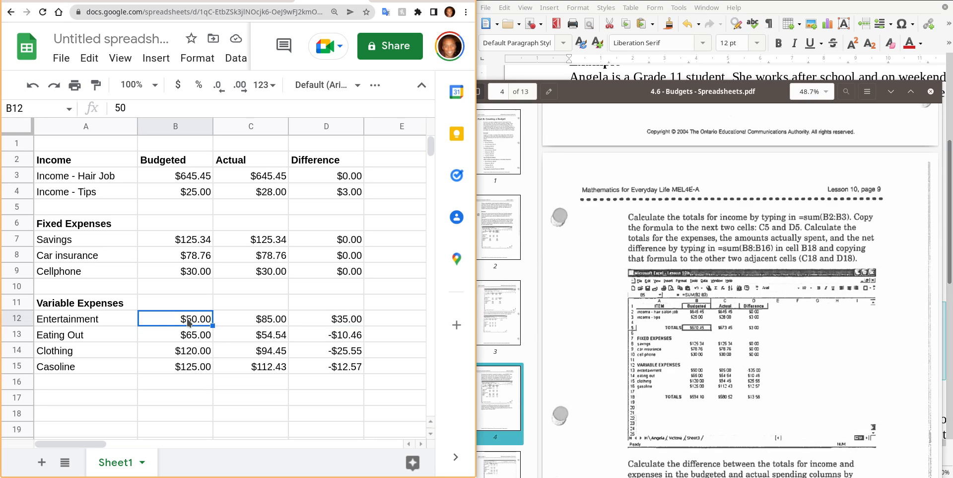
left_click(266, 320)
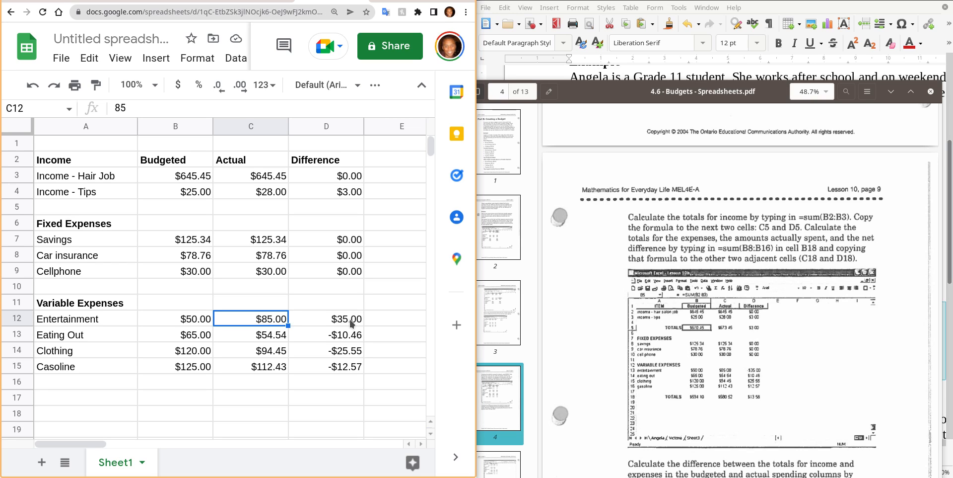
left_click(347, 195)
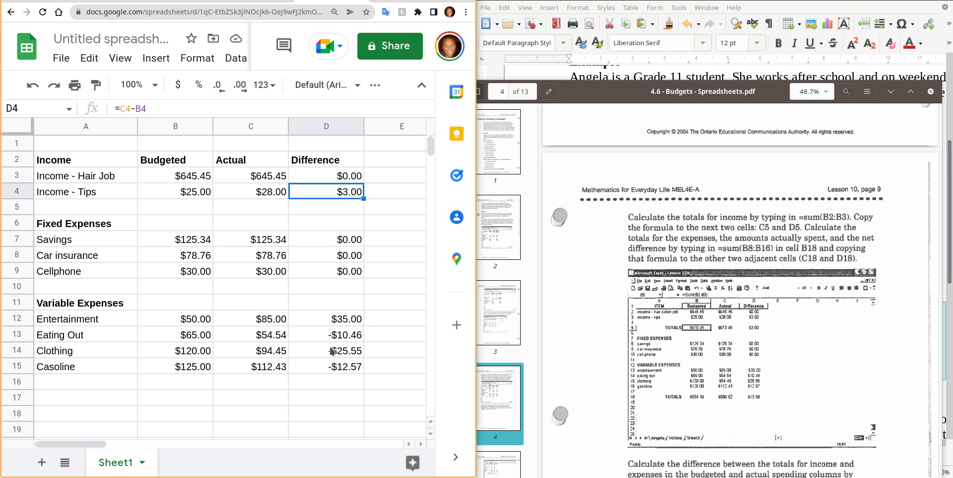
left_click(349, 322)
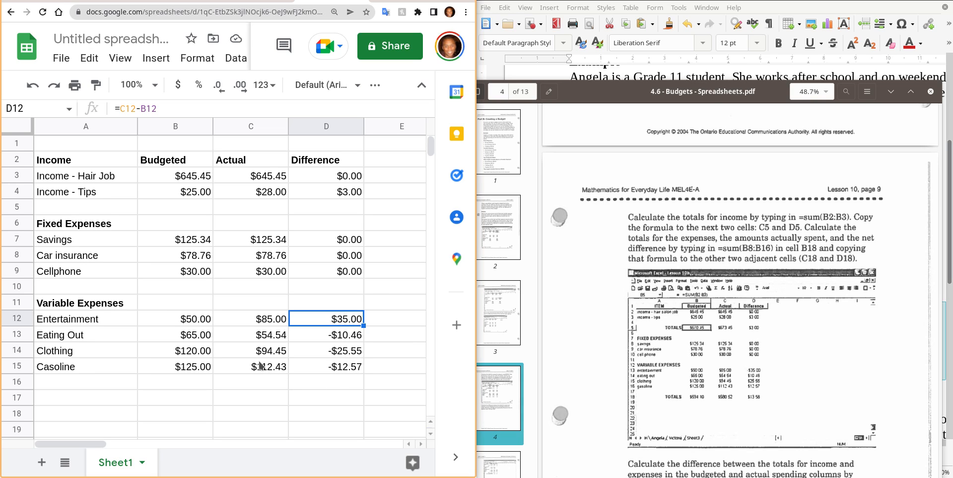
left_click(163, 403)
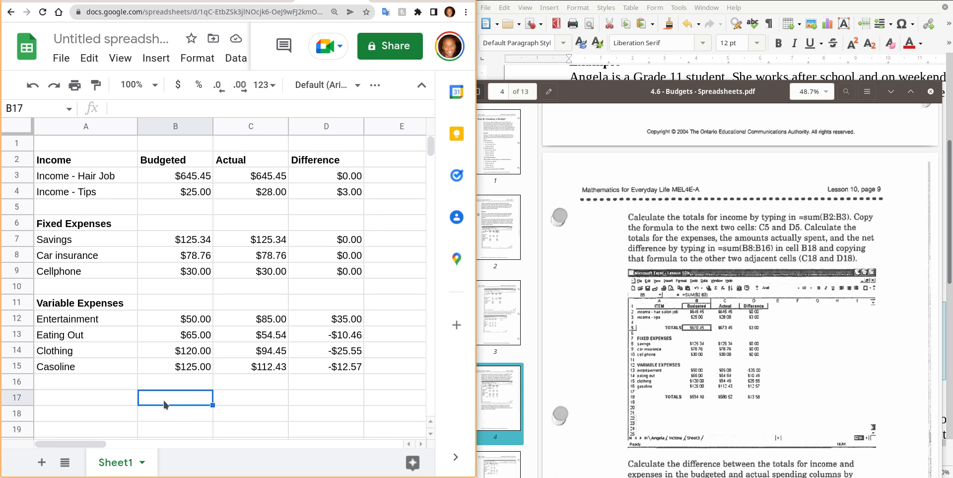
type("Totals")
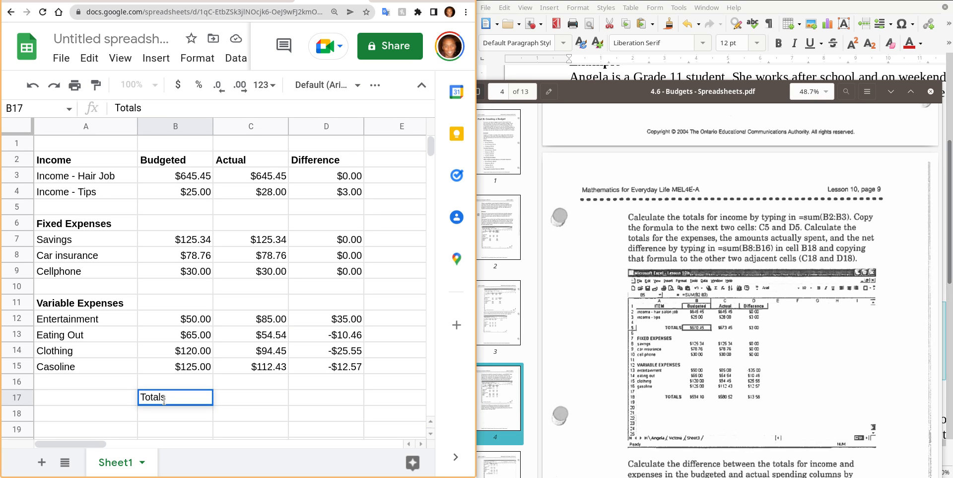
key("BackSpace")
key("BackSpace")
key("BackSpace")
key("BackSpace")
key("BackSpace")
key("BackSpace")
Enter the label Totals in A17 below the expense items and make it bold.
key("Left")
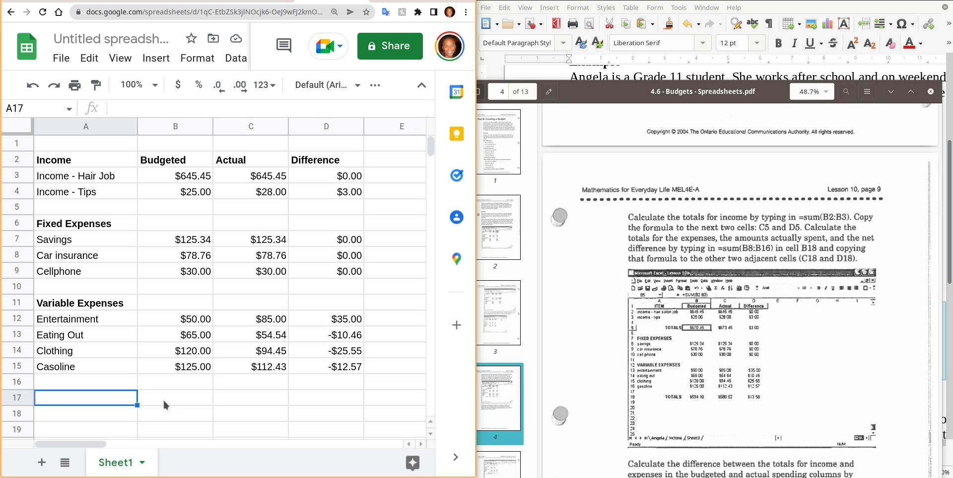
type("Totals")
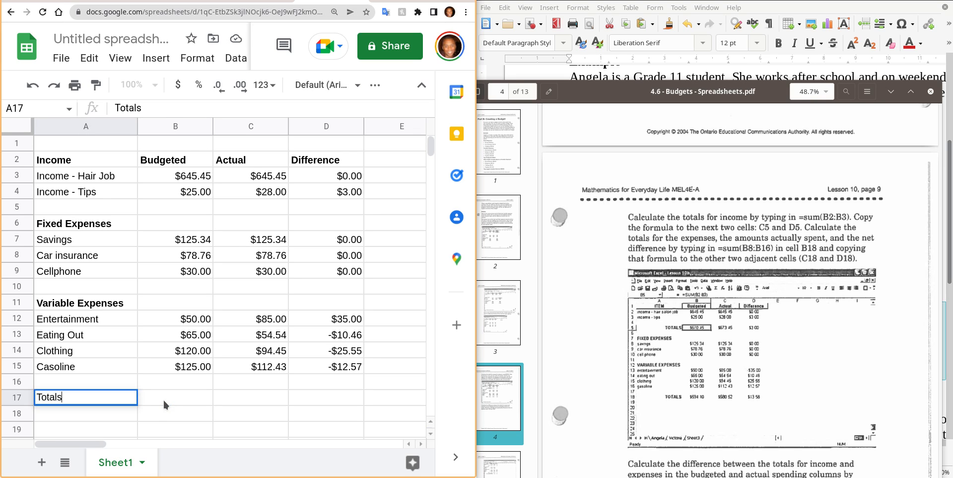
left_click(163, 400)
key("Left")
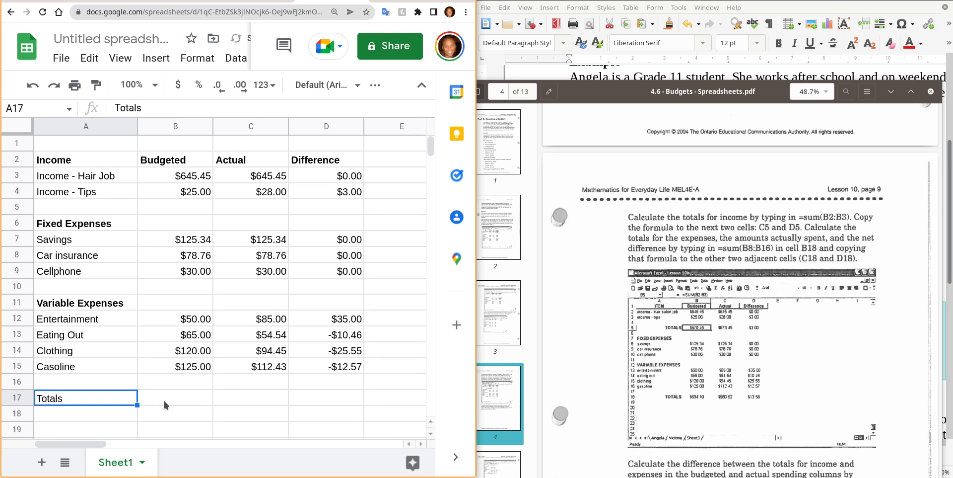
key("ctrl+b")
Total the budgeted fixed and variable expenses in B17 with =sum(B7:B15).
left_click(163, 400)
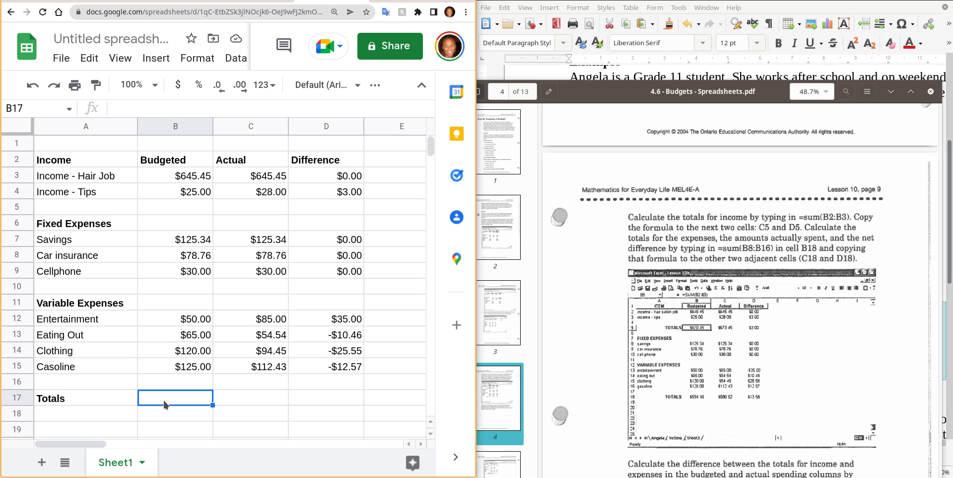
type("=sum")
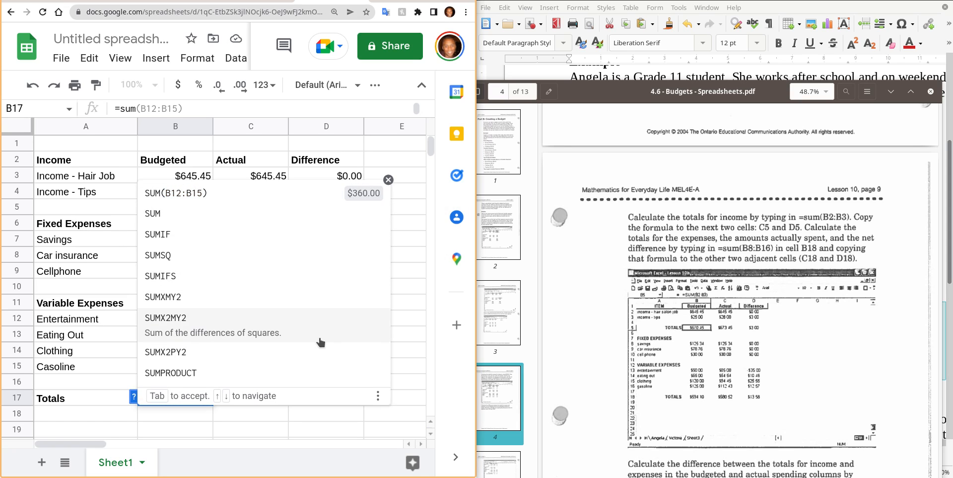
left_click(389, 180)
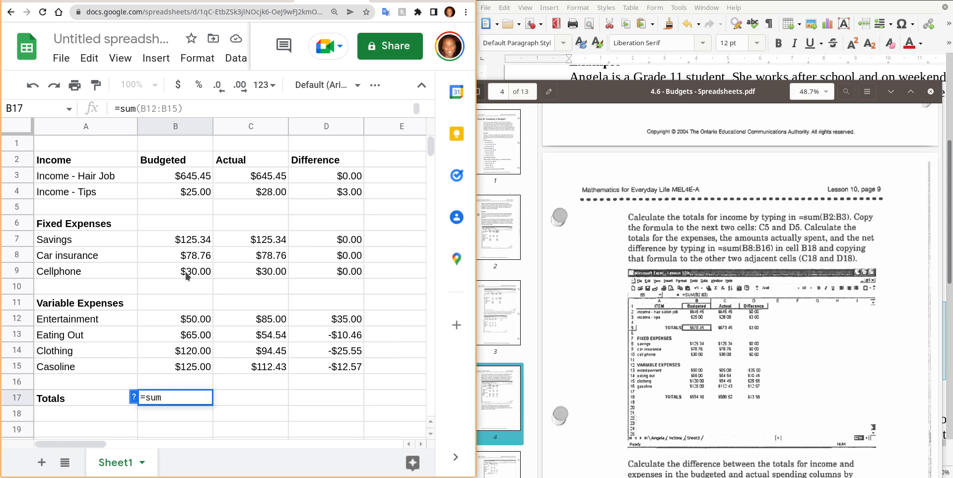
type("(")
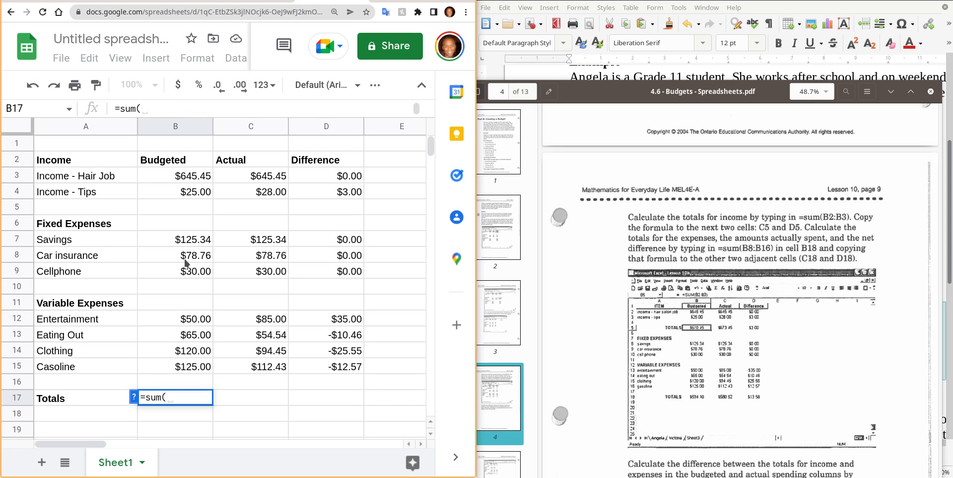
left_click(179, 239)
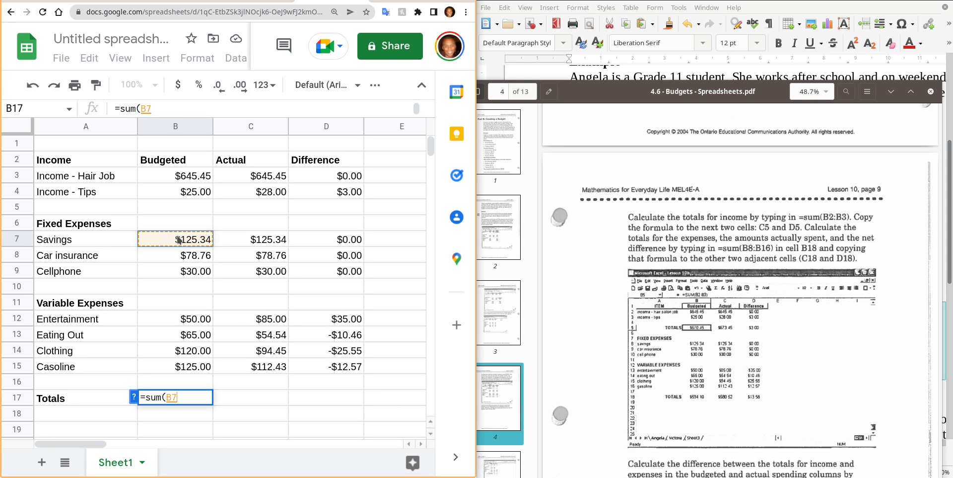
left_click_drag(179, 240, 170, 369)
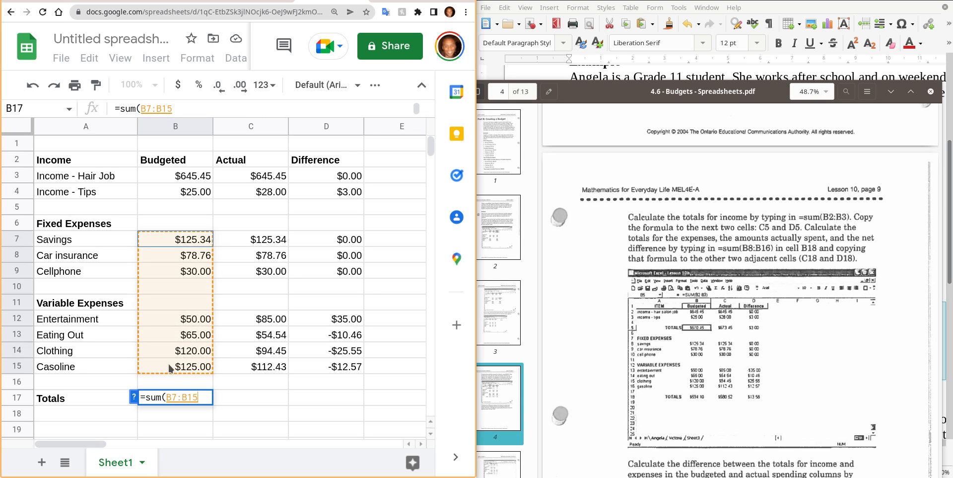
key("Return")
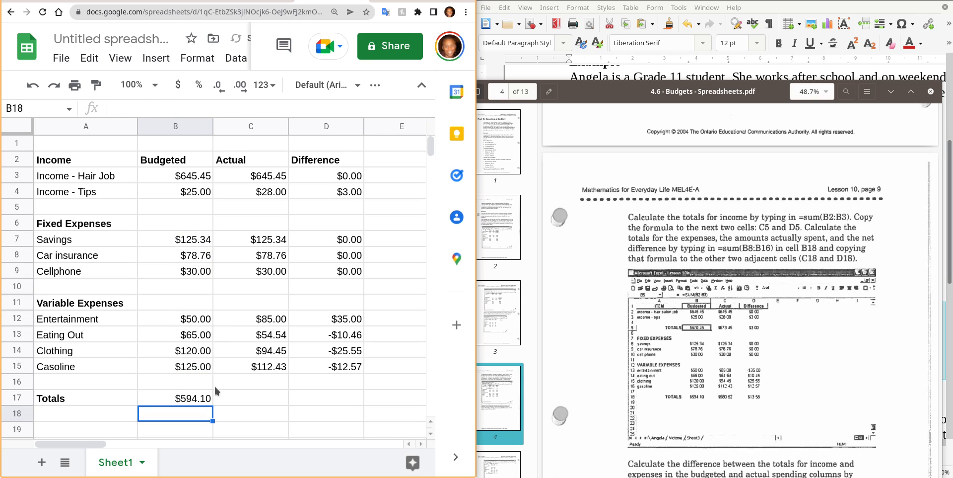
Copy the budgeted expense total formula from B17 to C17 to total the actual expenses.
left_click(240, 397)
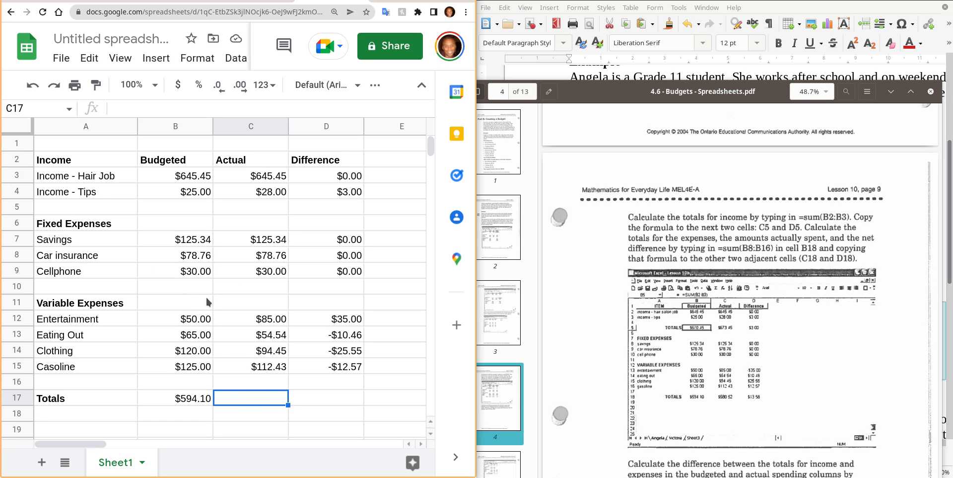
left_click(201, 400)
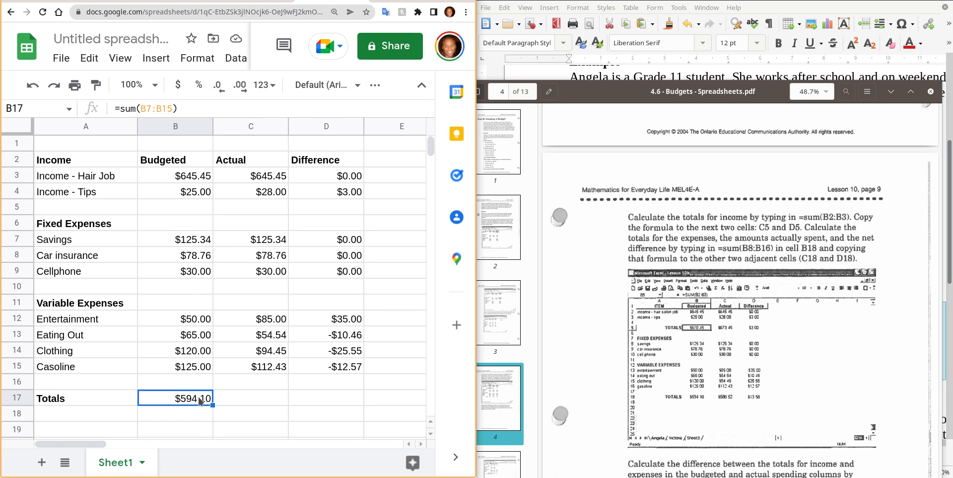
key("ctrl+c")
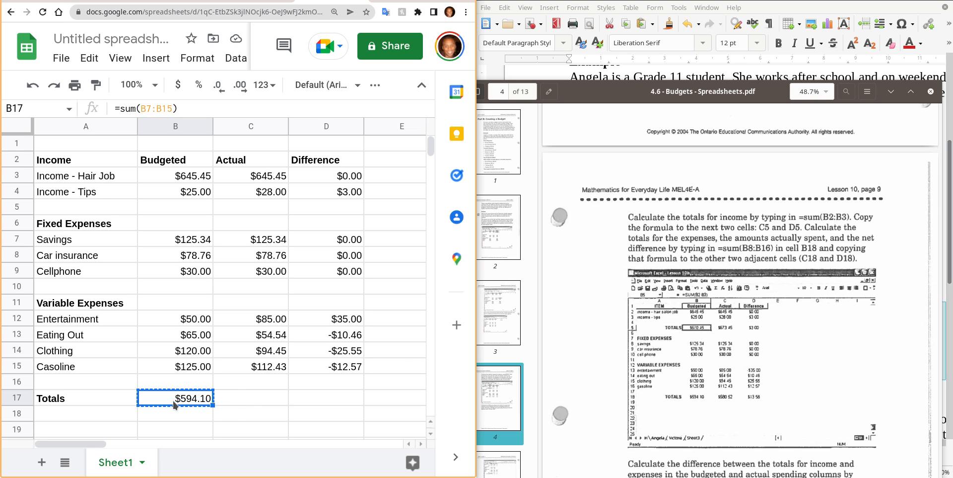
left_click(233, 401)
key("ctrl+v")
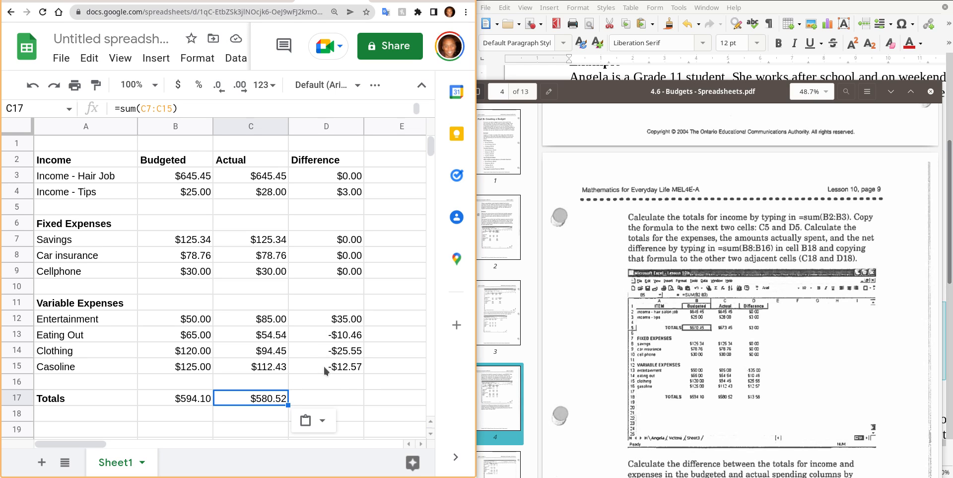
Total the expense differences in D17 with =sum(D7:D15).
left_click(331, 399)
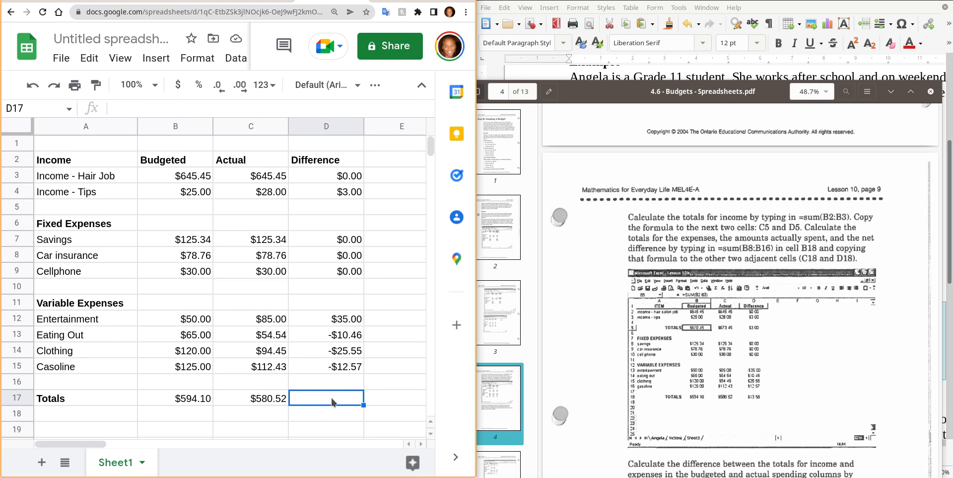
type("=sum(")
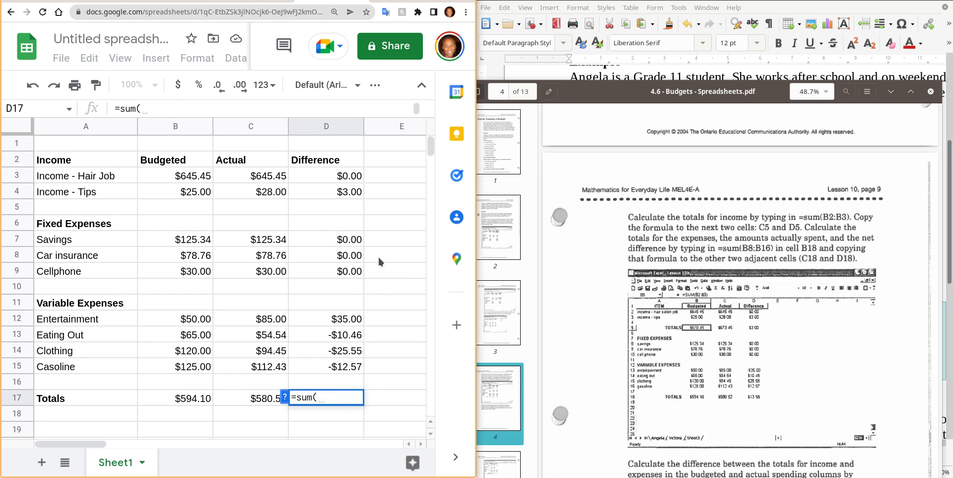
left_click_drag(343, 240, 340, 371)
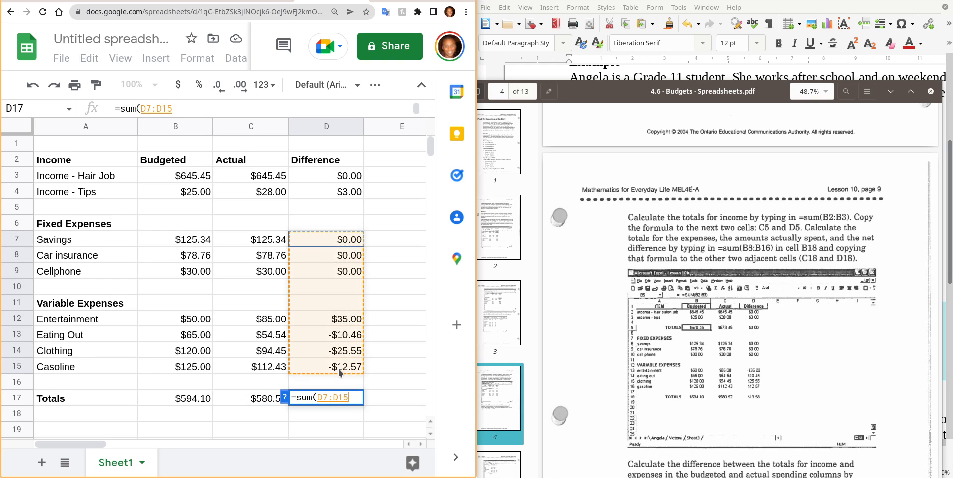
key("Return")
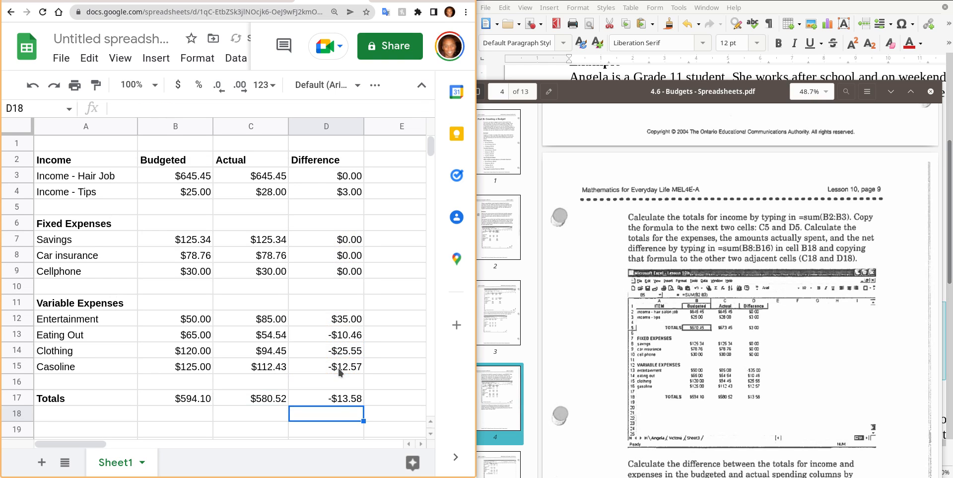
left_click(339, 402)
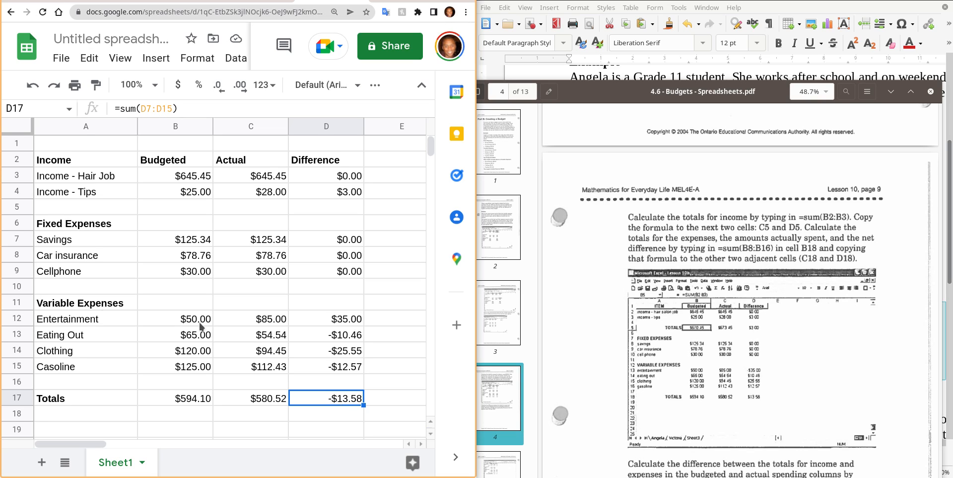
Insert two blank rows above row 5, between the income items and the Fixed Expenses section.
left_click(13, 208)
right_click(13, 207)
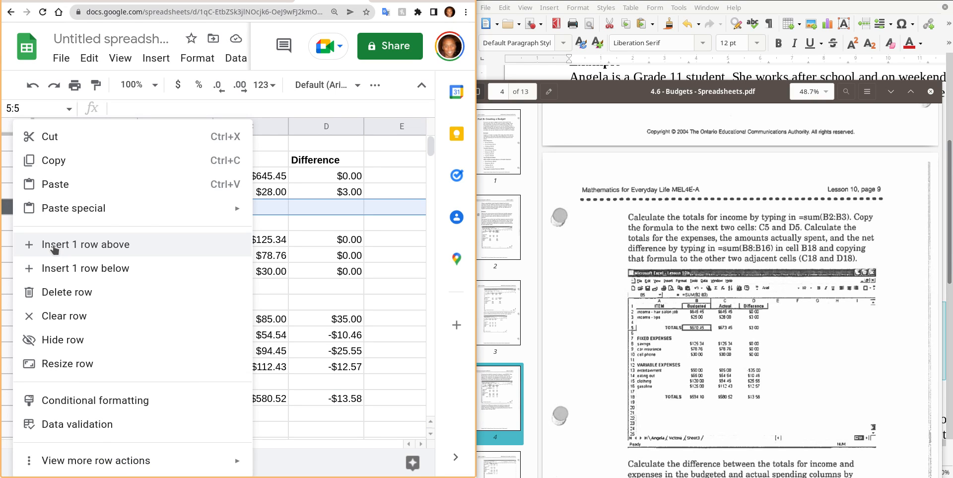
left_click(55, 249)
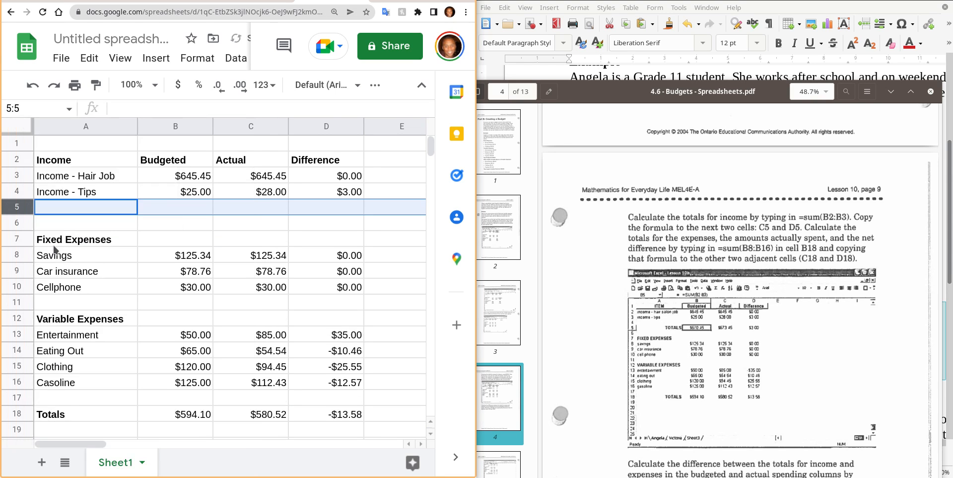
right_click(20, 207)
left_click(55, 250)
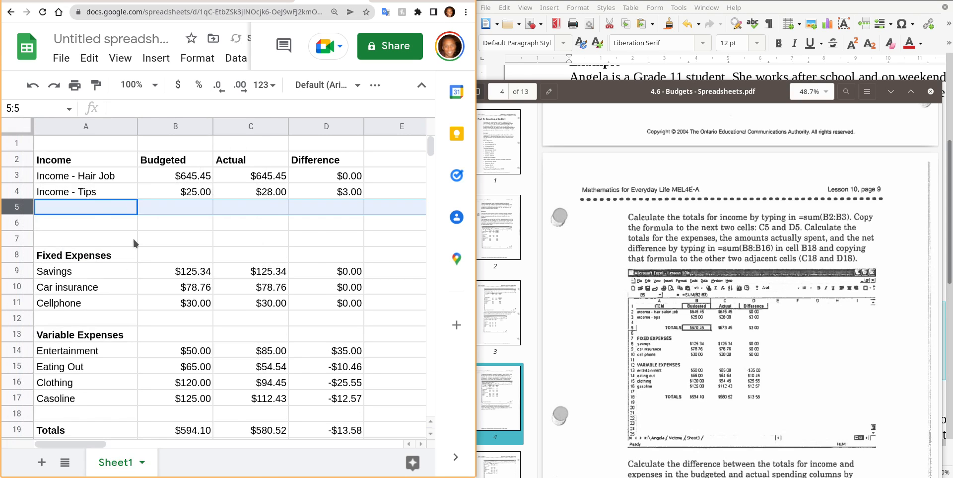
Enter the label Totals in A6 below the income items and make it bold.
left_click(99, 222)
type("To")
key("BackSpace")
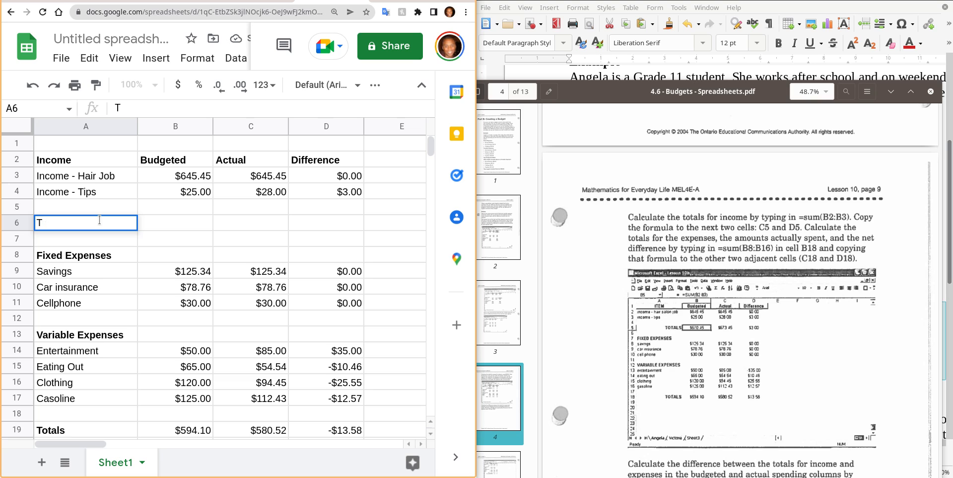
type("otals")
key("Tab")
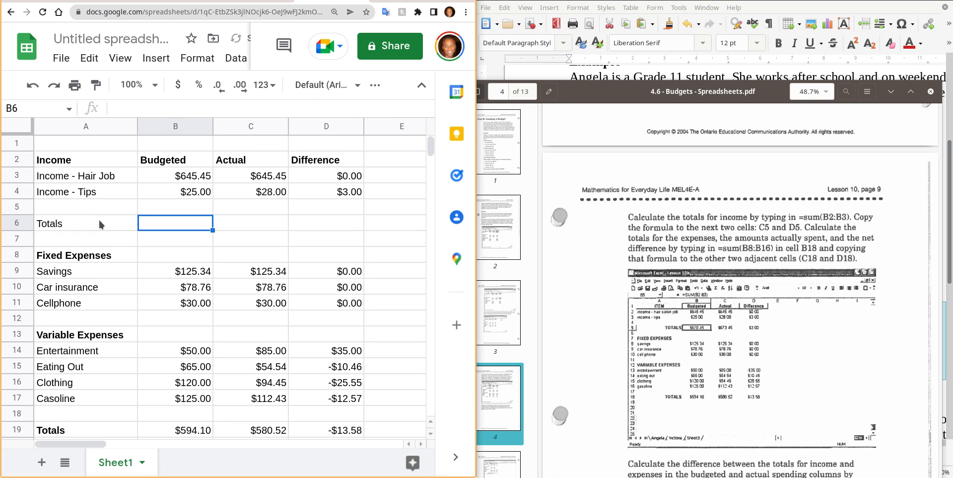
left_click(99, 218)
key("ctrl+b")
Total the budgeted income in B6 with =sum(B3:B4).
key("Tab")
type("=sum(")
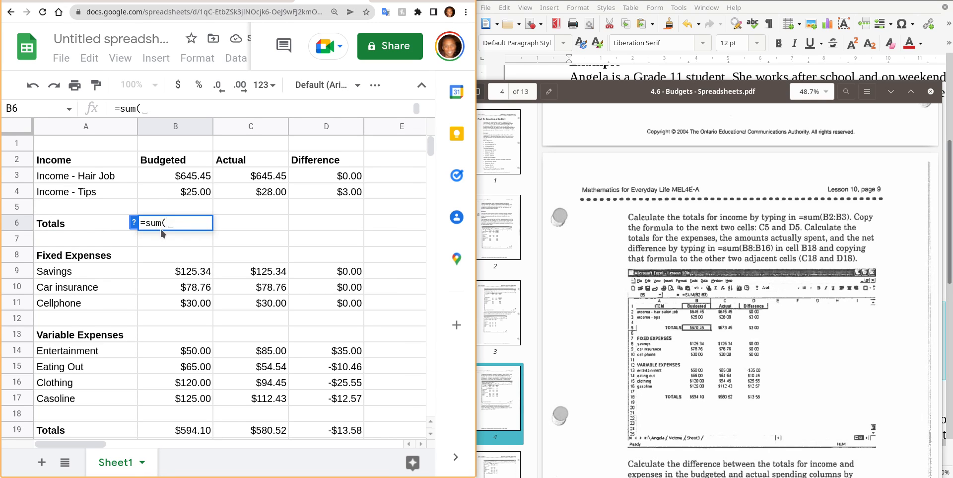
left_click_drag(175, 176, 174, 195)
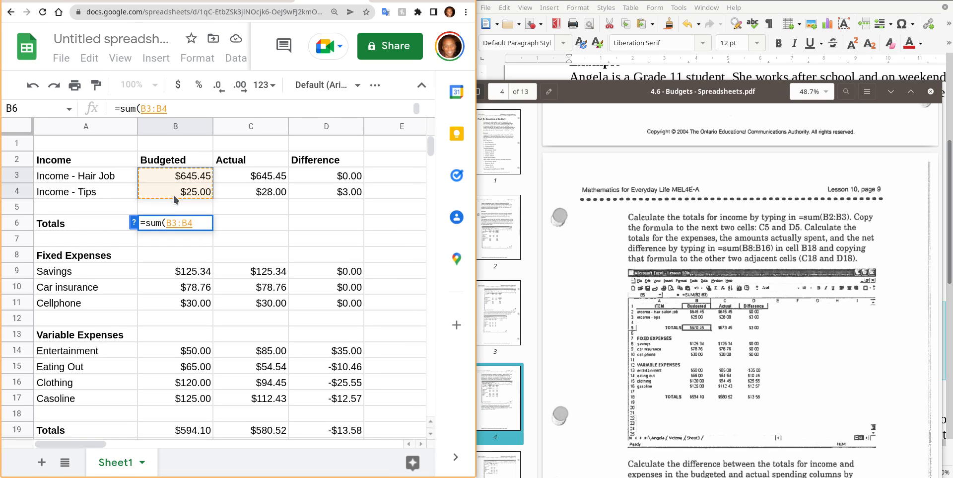
key("Return")
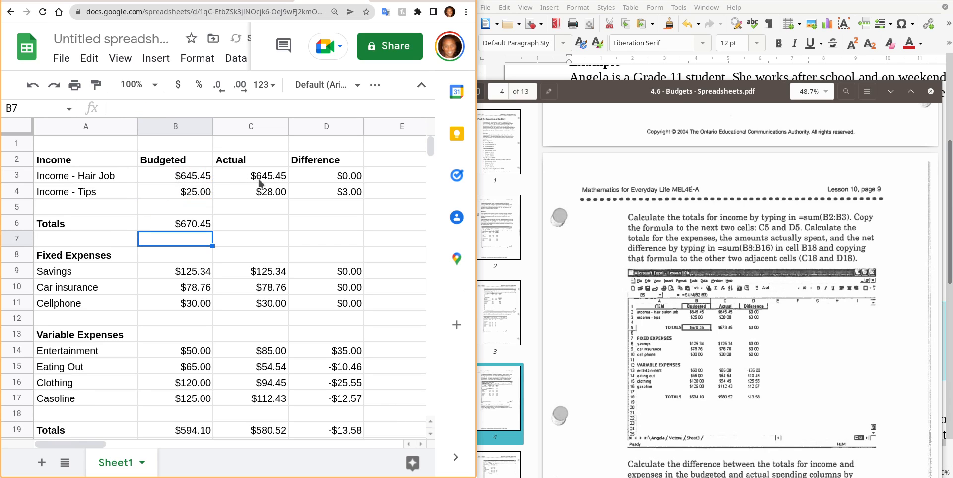
Total the actual income in C6 by summing C3 through C4.
left_click(270, 222)
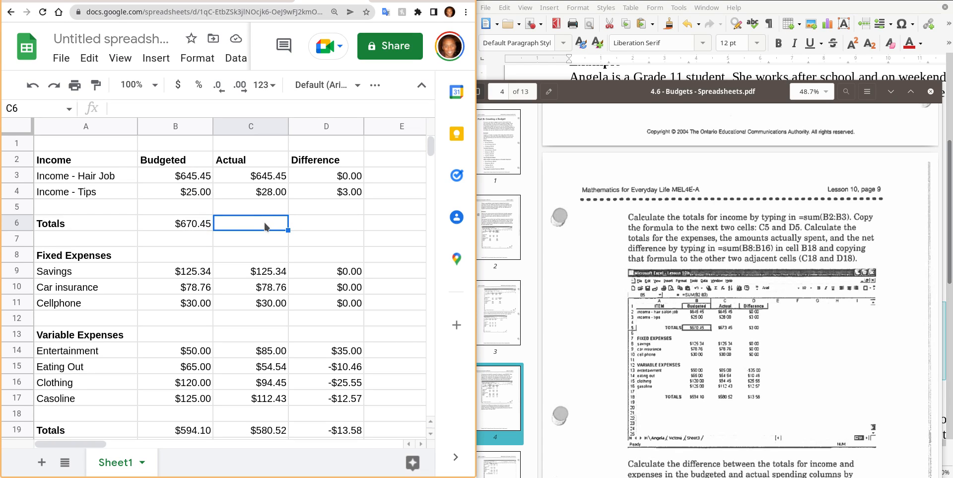
type("=sum(")
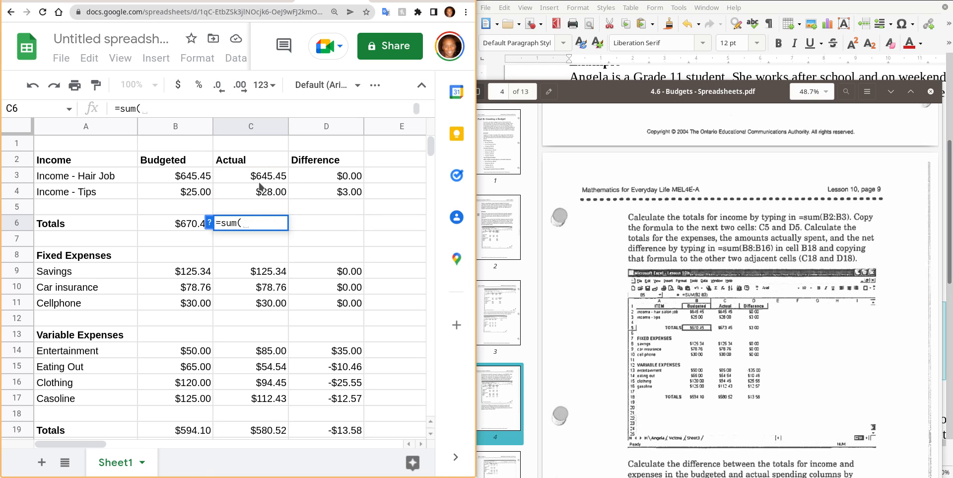
left_click_drag(263, 176, 263, 195)
key("Return")
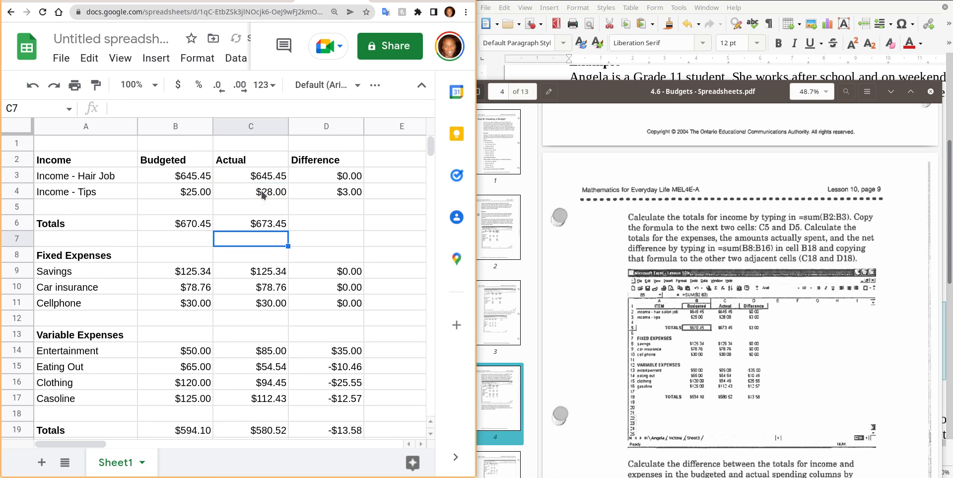
left_click(341, 223)
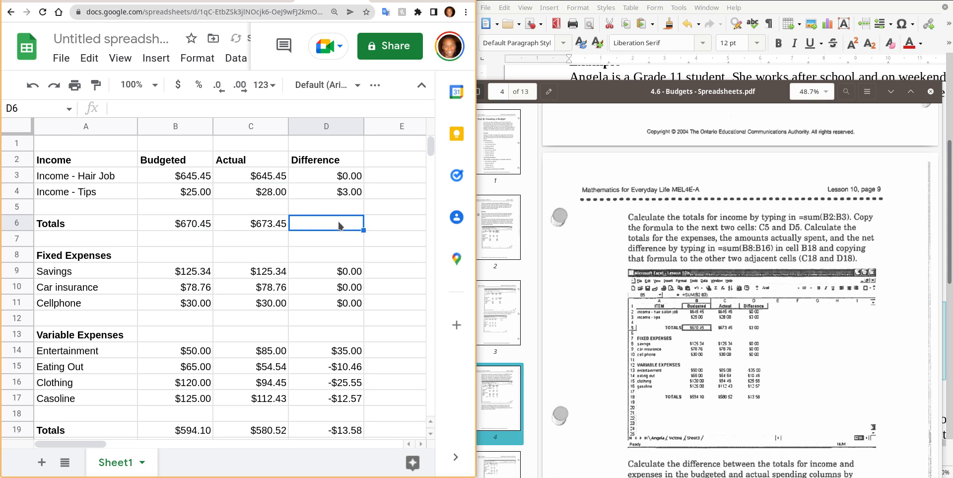
type("sum(")
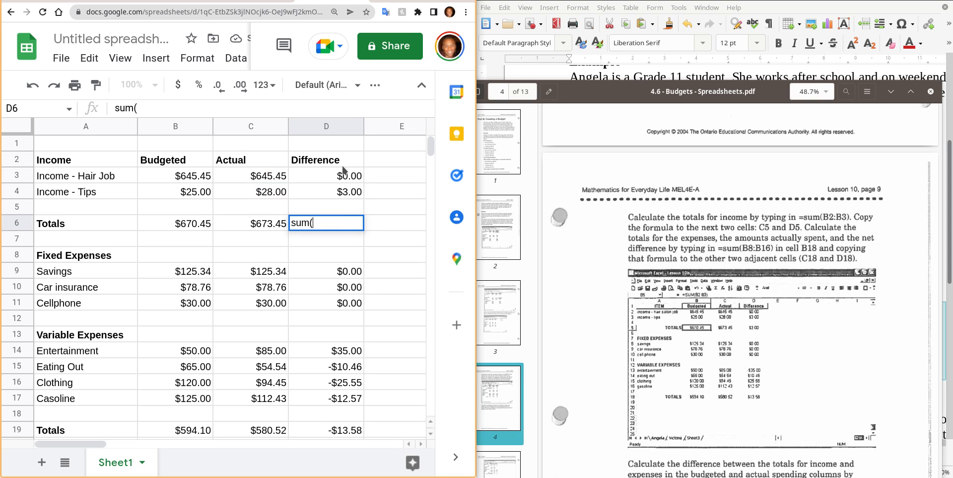
left_click_drag(343, 169, 338, 194)
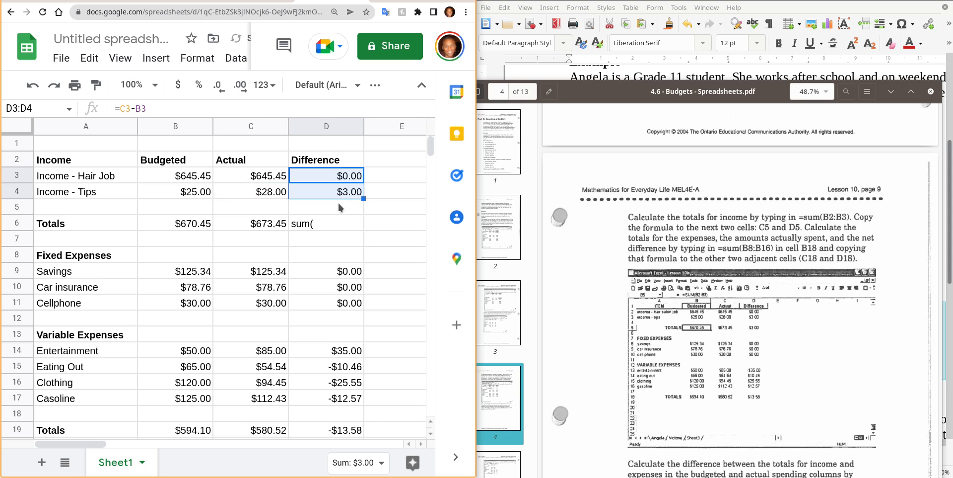
left_click(330, 227)
key("Delete")
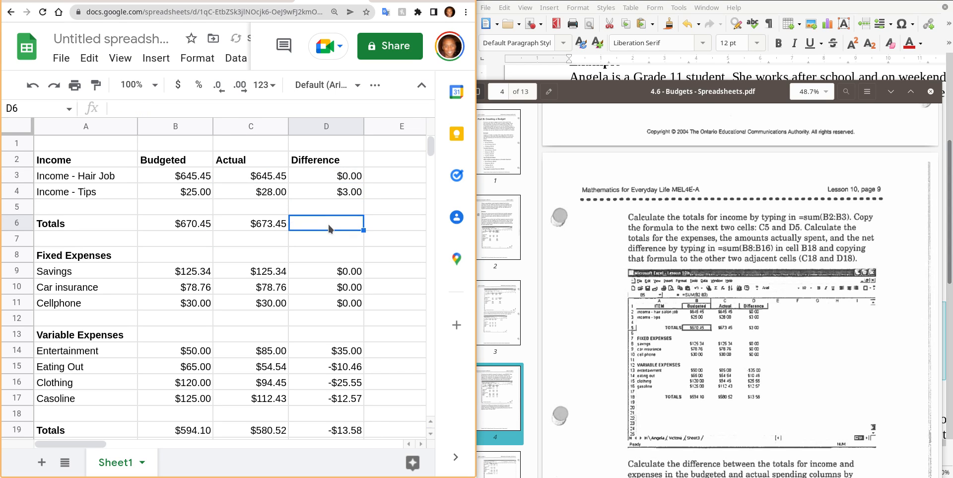
Total the income differences in D6 with =sum(D3:D4).
type("=sum(")
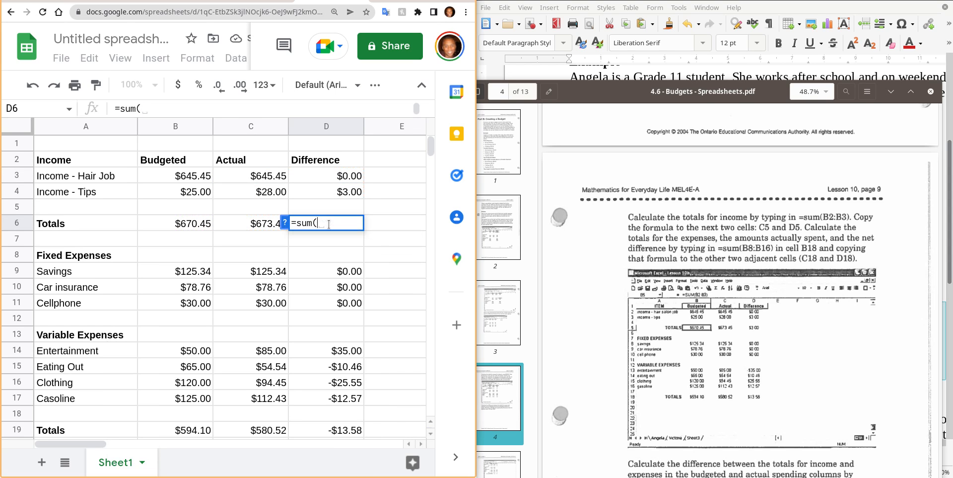
left_click_drag(350, 180, 350, 195)
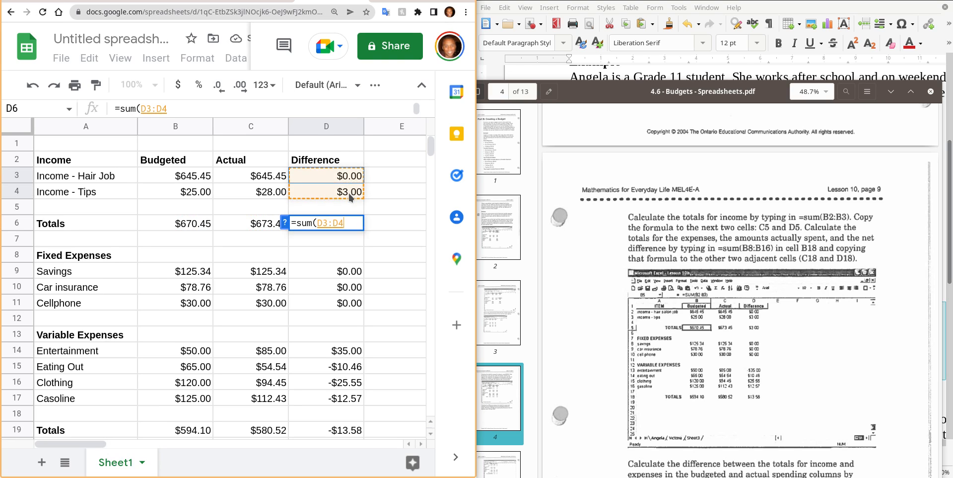
key("Return")
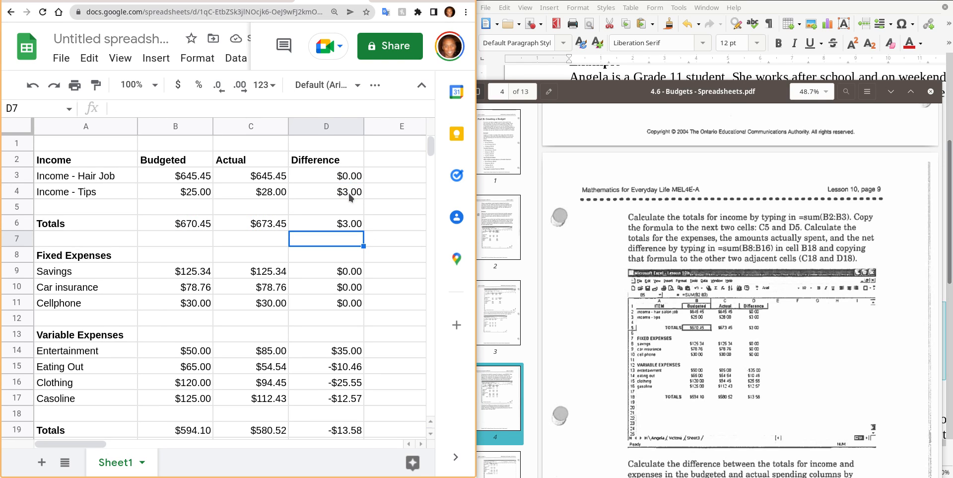
left_click(320, 228)
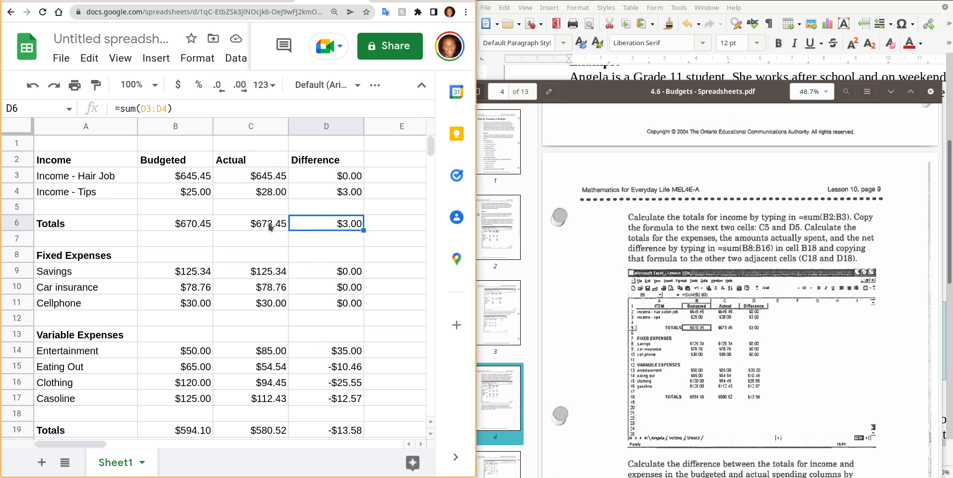
Check the expense difference total in D19, put the lesson PDF away, and review the document's instruction on totals and net difference.
scroll(269, 228, "down", 1)
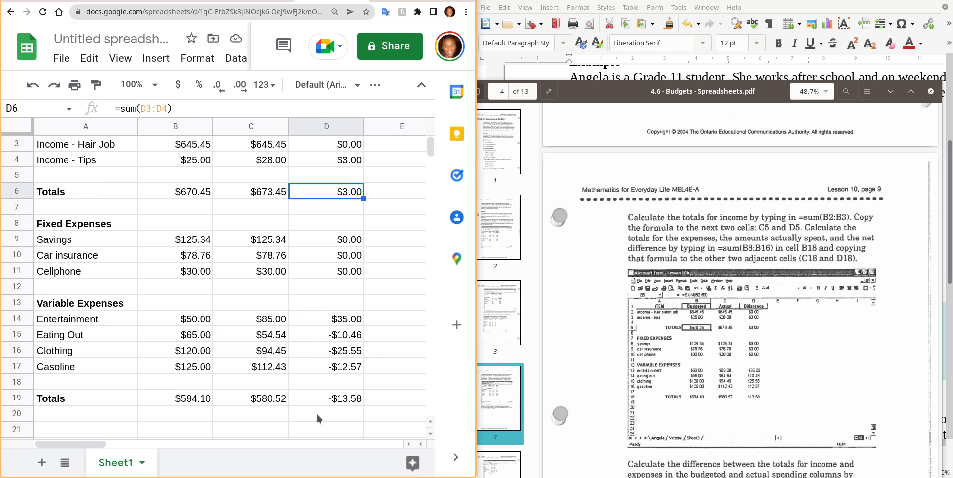
left_click(341, 403)
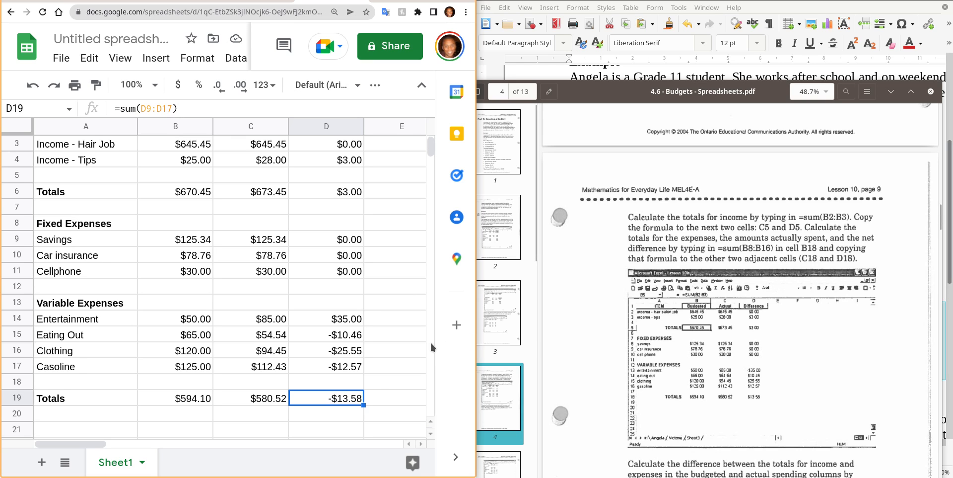
left_click(720, 4)
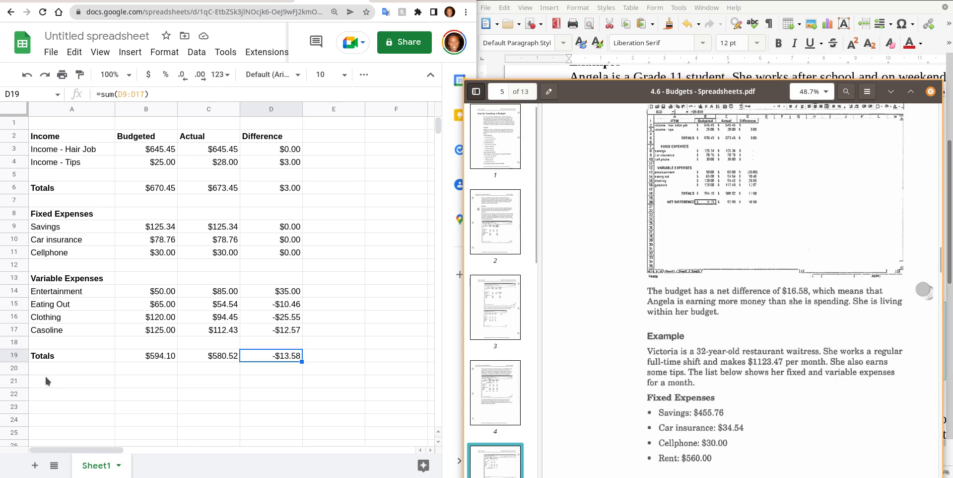
left_click(892, 91)
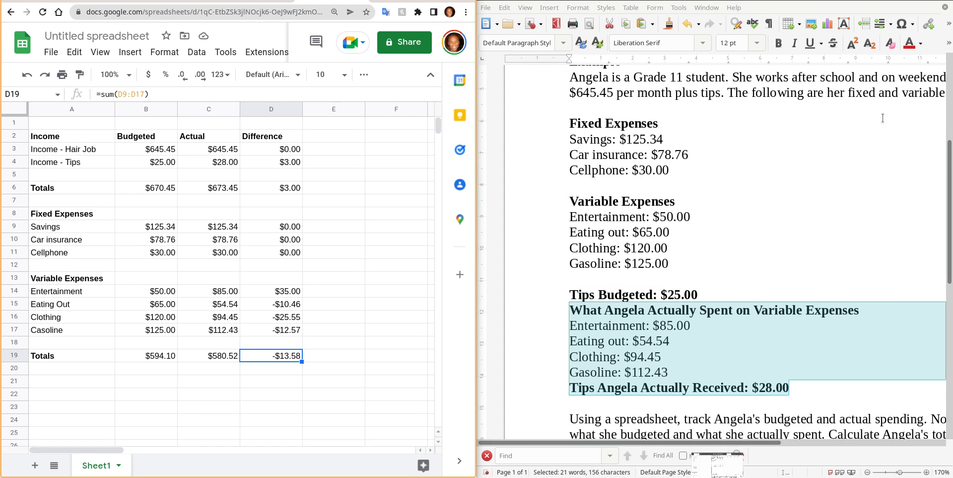
left_click(38, 386)
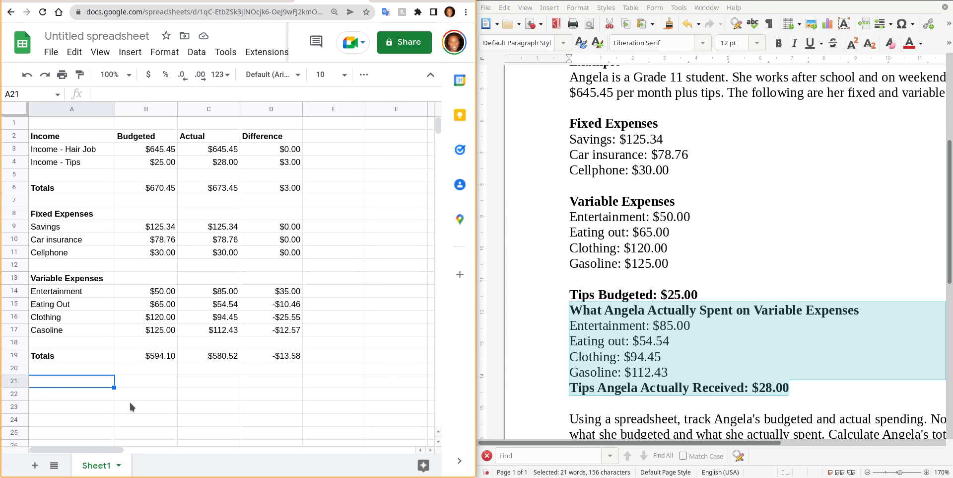
left_click(675, 235)
scroll(675, 235, "down", 3, "ctrl")
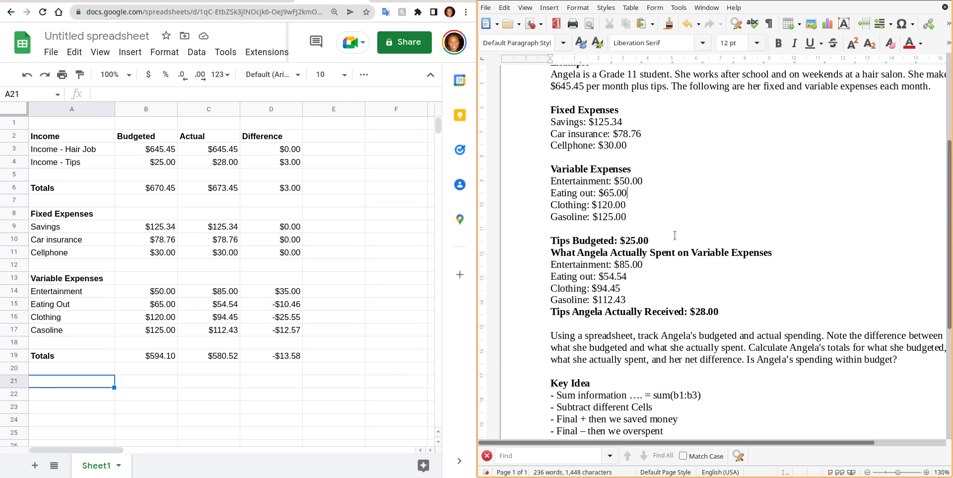
scroll(675, 235, "down", 3)
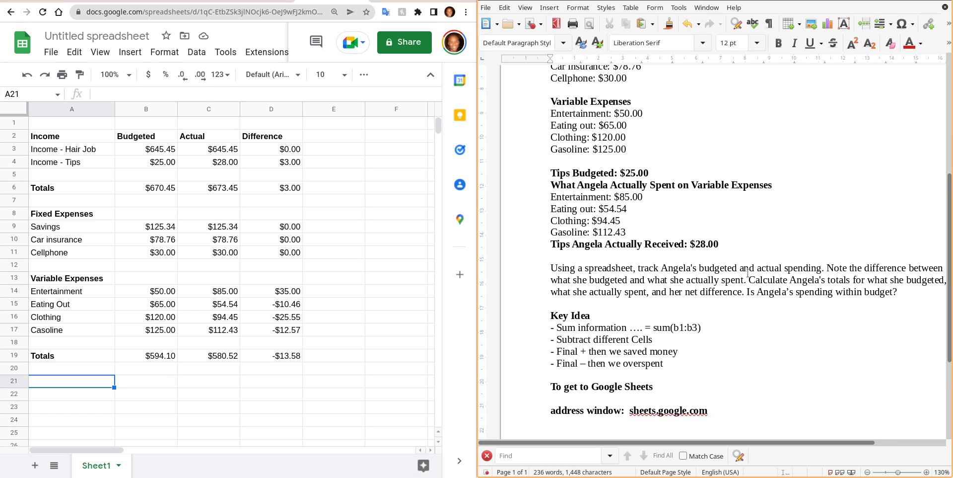
left_click_drag(749, 276, 900, 292)
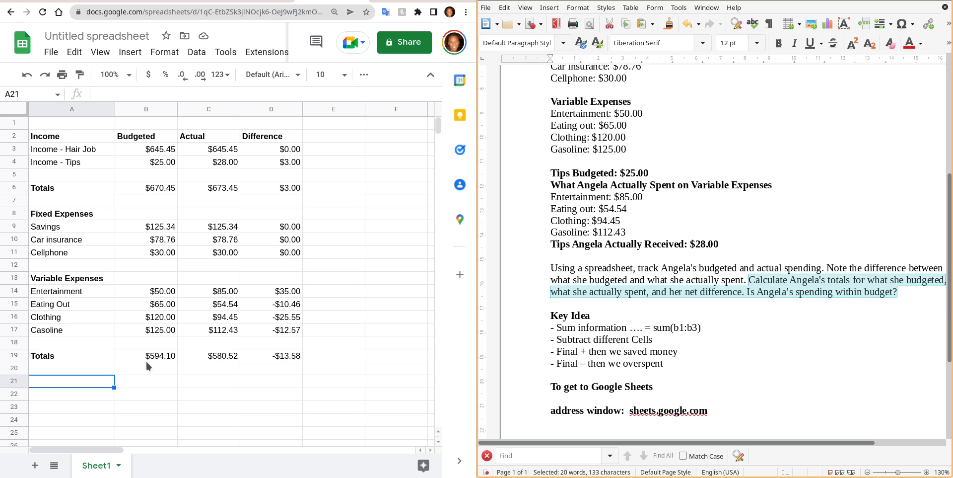
Enter the label Net inc/exps in A21 of the budget spreadsheet and make it bold.
left_click(92, 383)
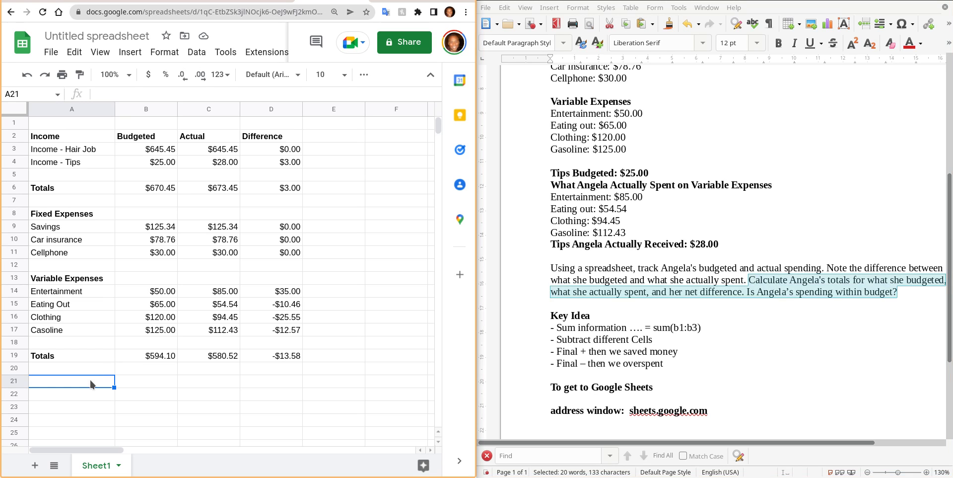
type("Net")
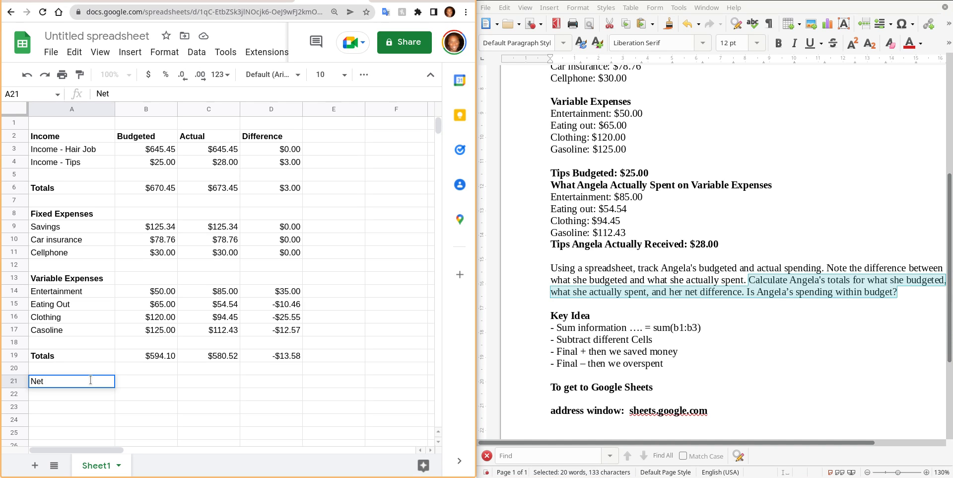
type(" inc/exps")
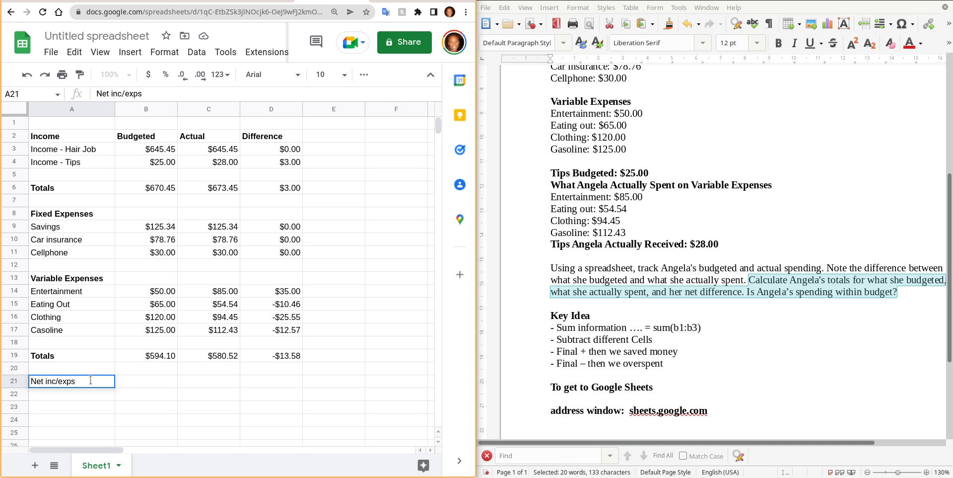
key("Return")
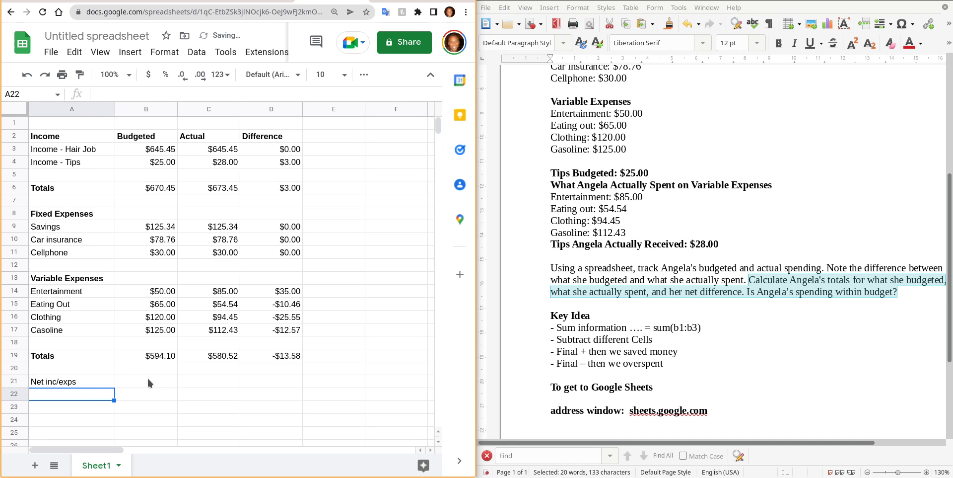
left_click(104, 382)
key("ctrl+b")
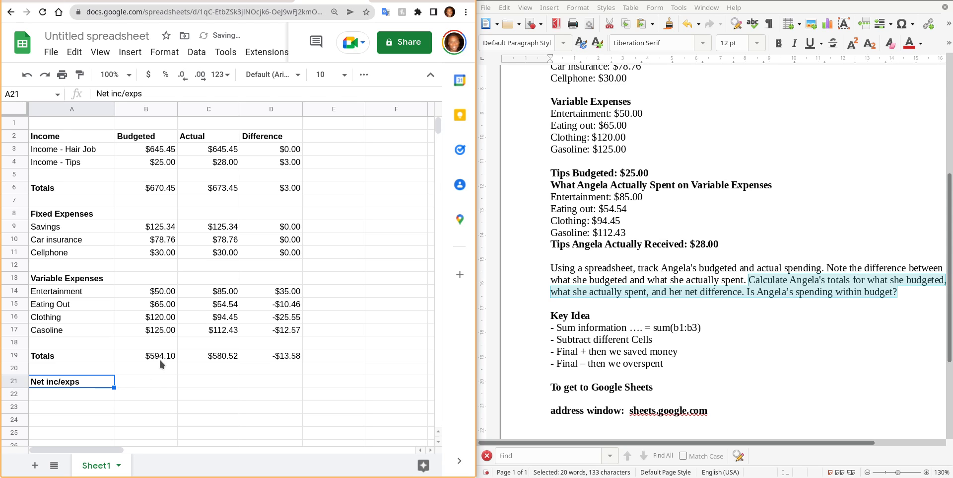
Calculate the budgeted net in B21 by subtracting total expenses from total income with =B6-B19.
left_click(159, 358)
left_click(163, 189)
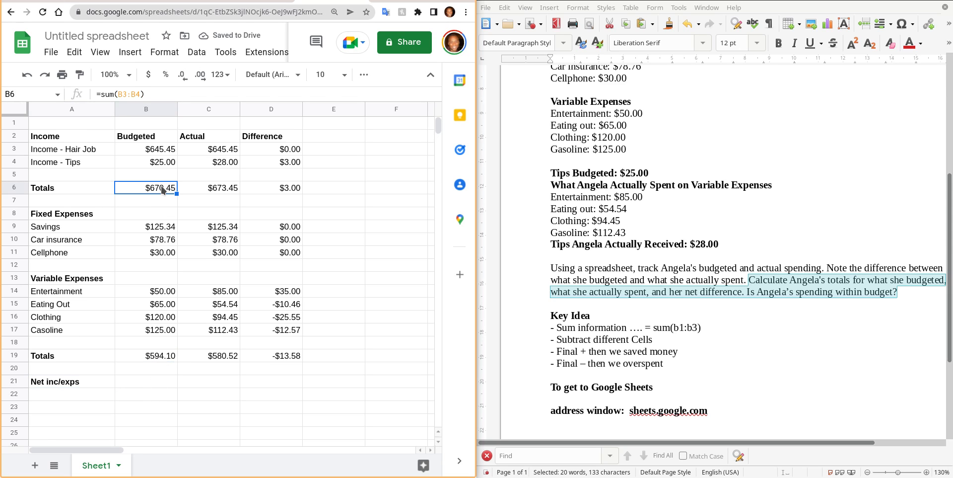
left_click(144, 382)
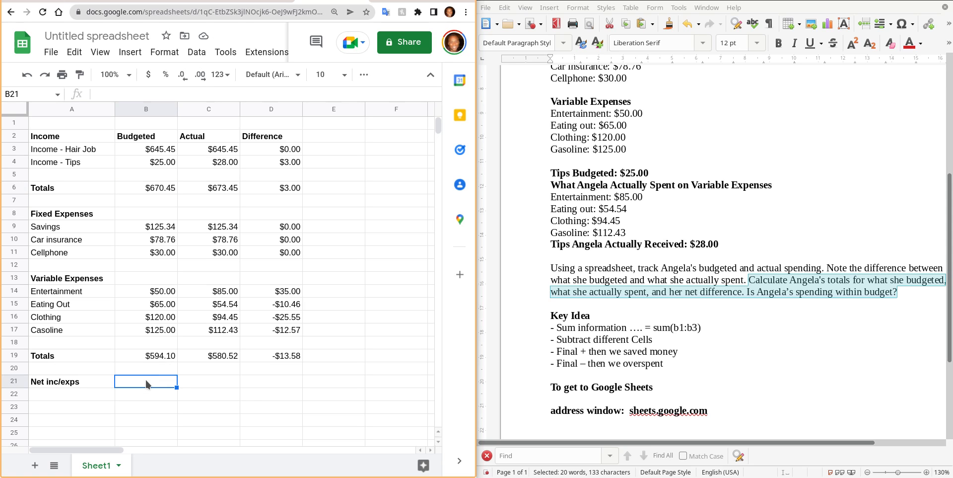
type("=")
left_click(170, 189)
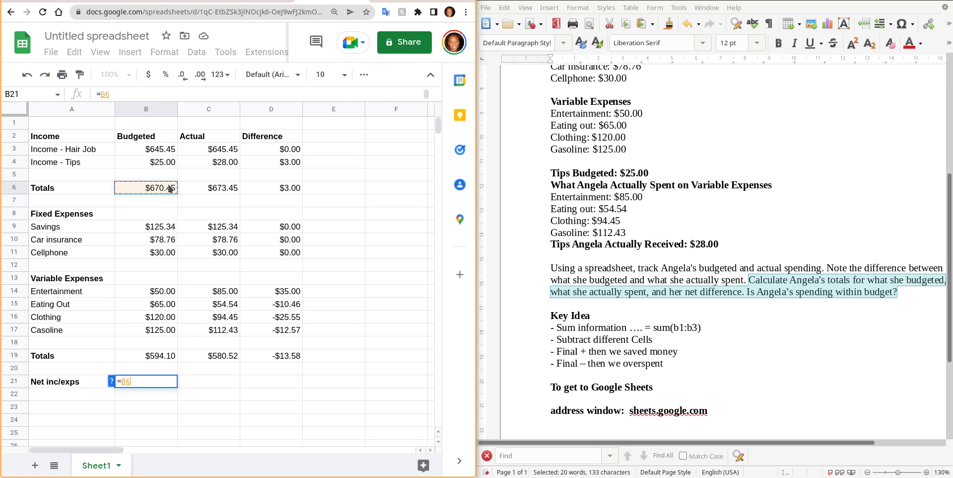
type("-")
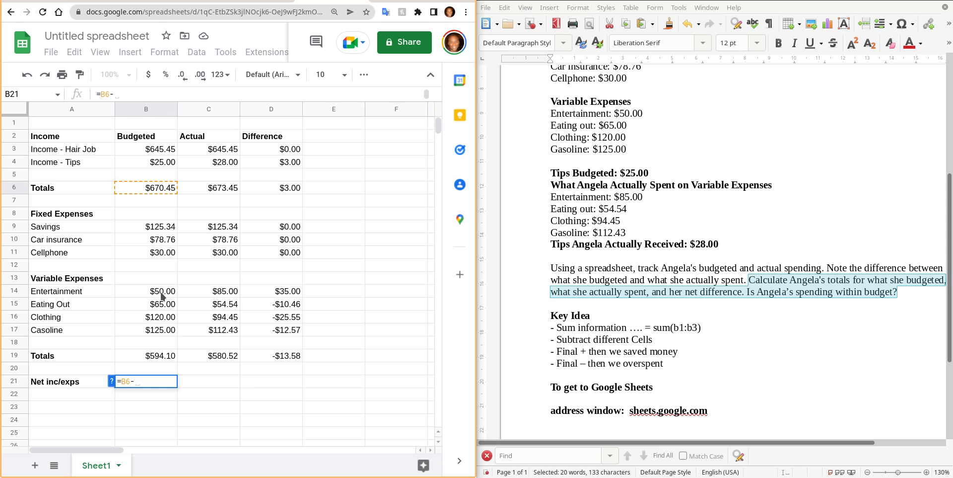
left_click(159, 359)
key("Return")
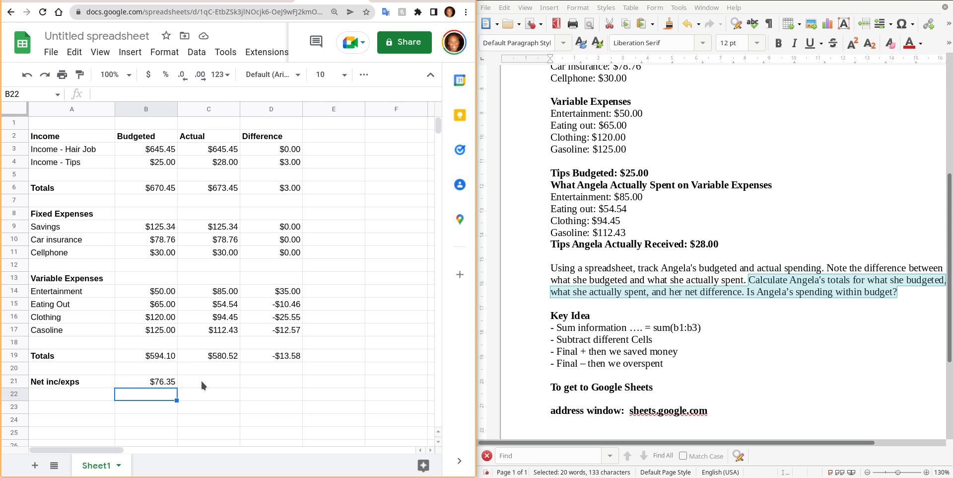
Calculate the actual net in C21 with =C6-C19.
left_click(203, 385)
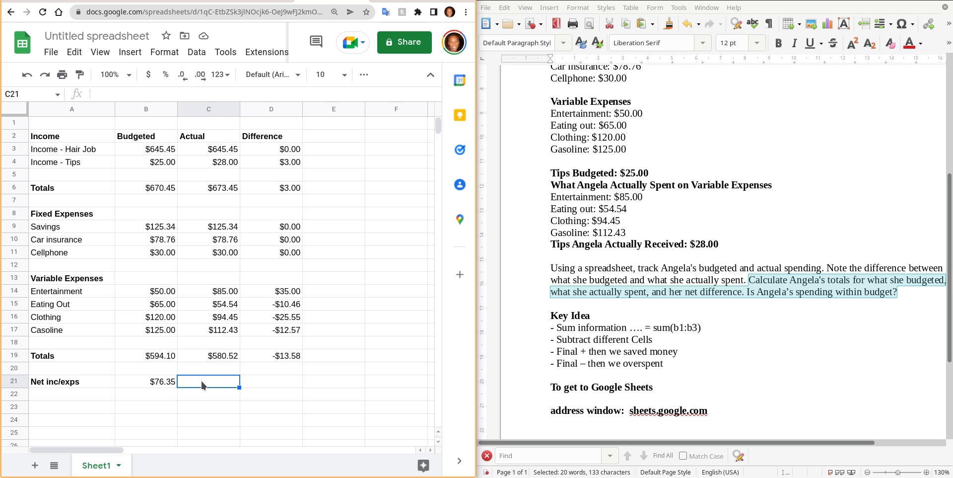
type("=")
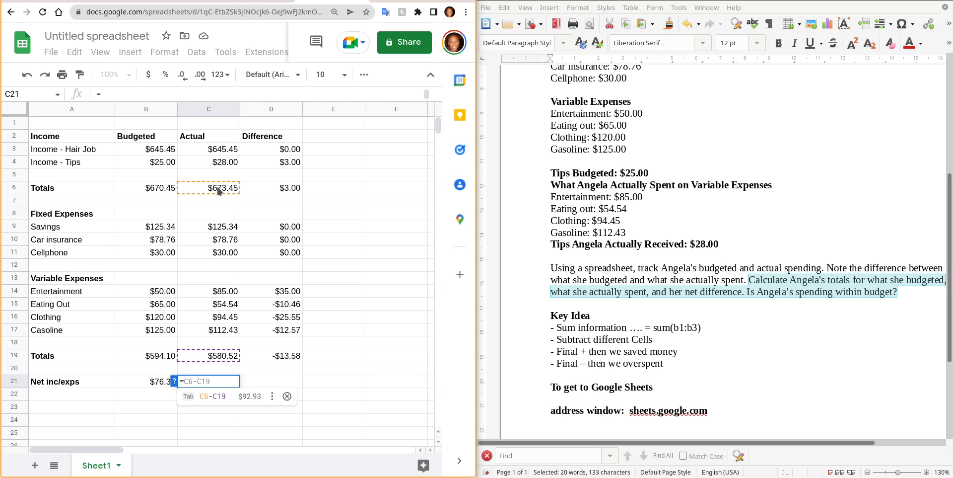
key("Tab")
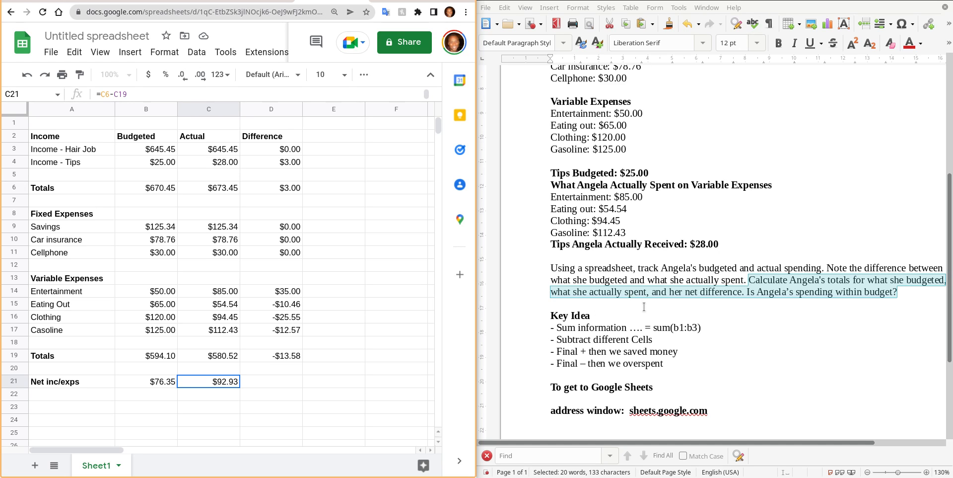
In the text document, add a sentence below the budget question stating that the student has a net difference in her expenses of $92.93.
left_click(916, 293)
key("Return")
key("Return")
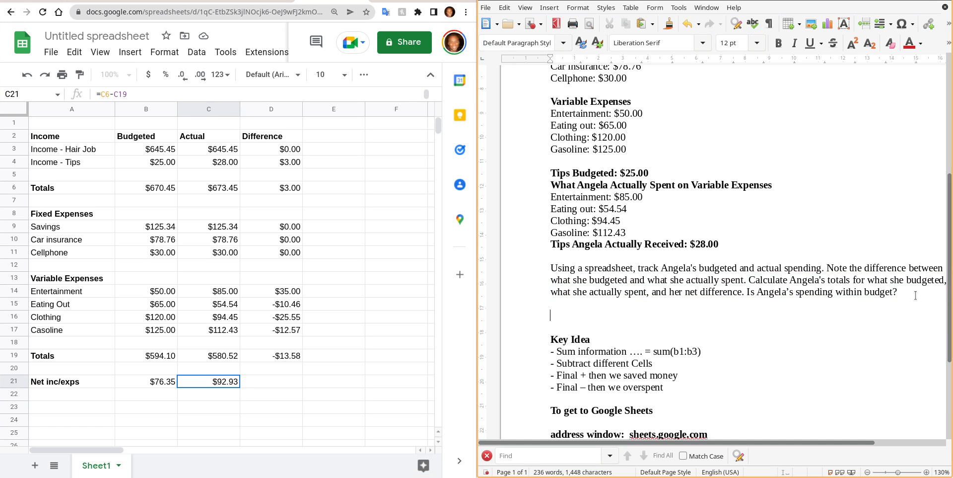
type("Angelina")
type("has a net diff")
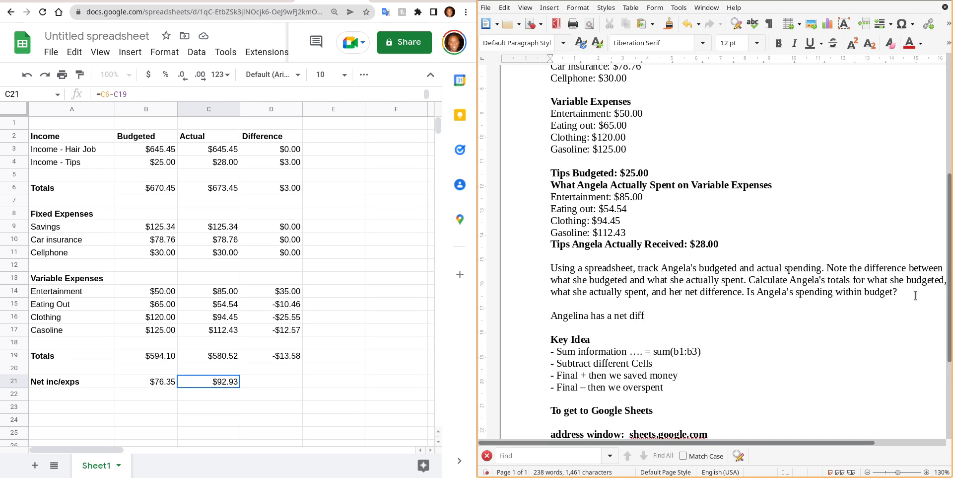
type("erence in her expenses ")
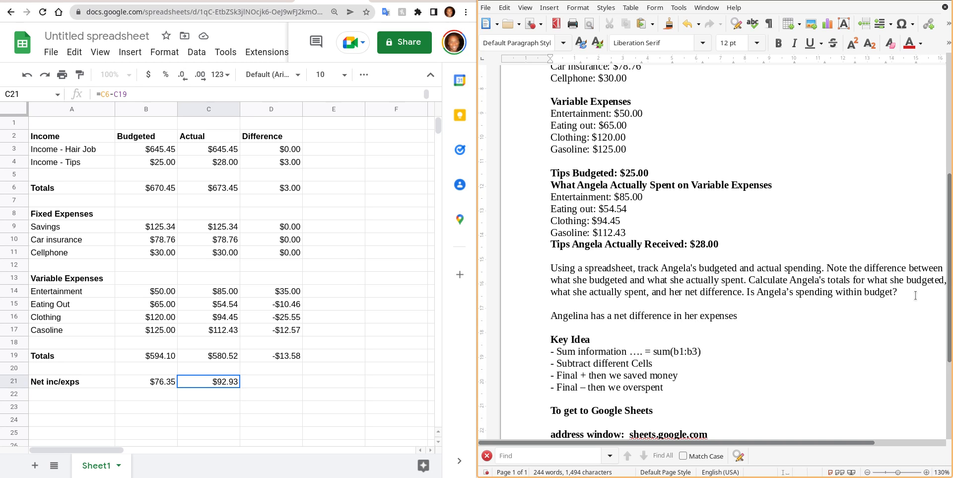
type("of $92.93$")
Continue the document's answer with "So her budget is in the positive, which means she hasn't gone overbudget.".
left_click(269, 383)
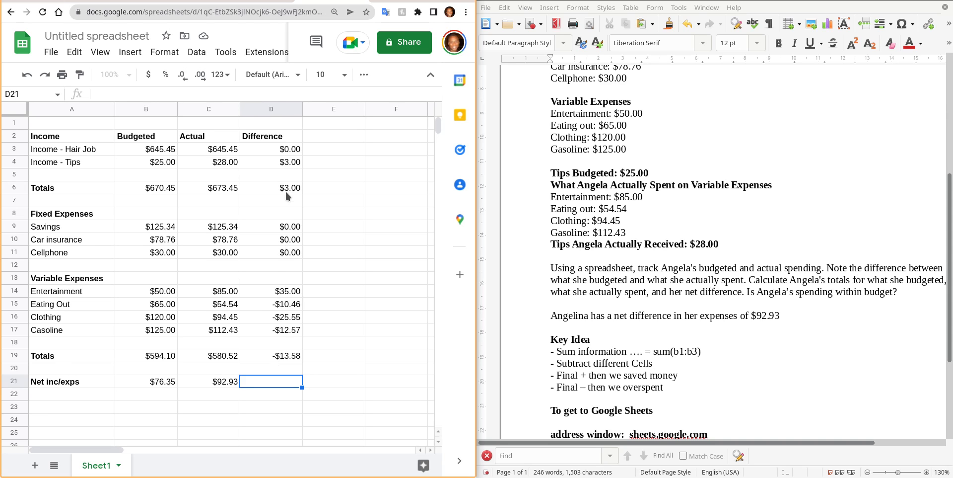
left_click(295, 167)
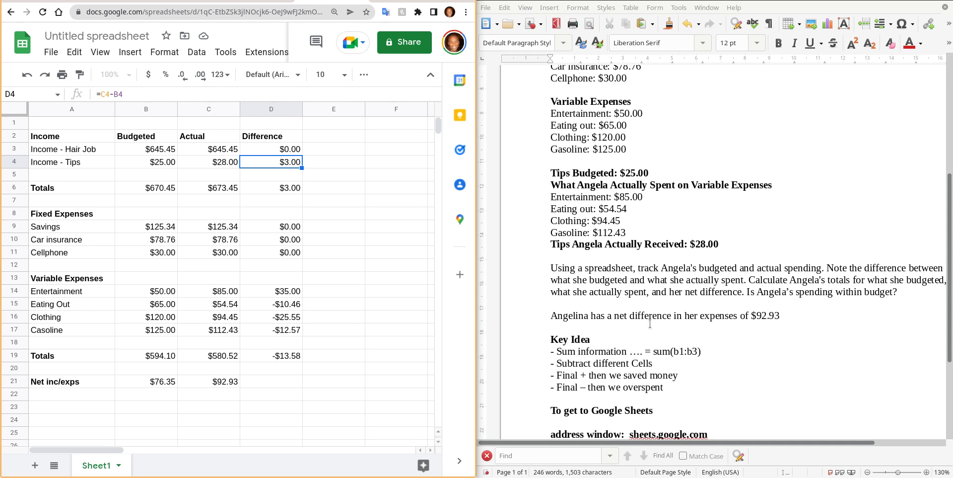
left_click(784, 316)
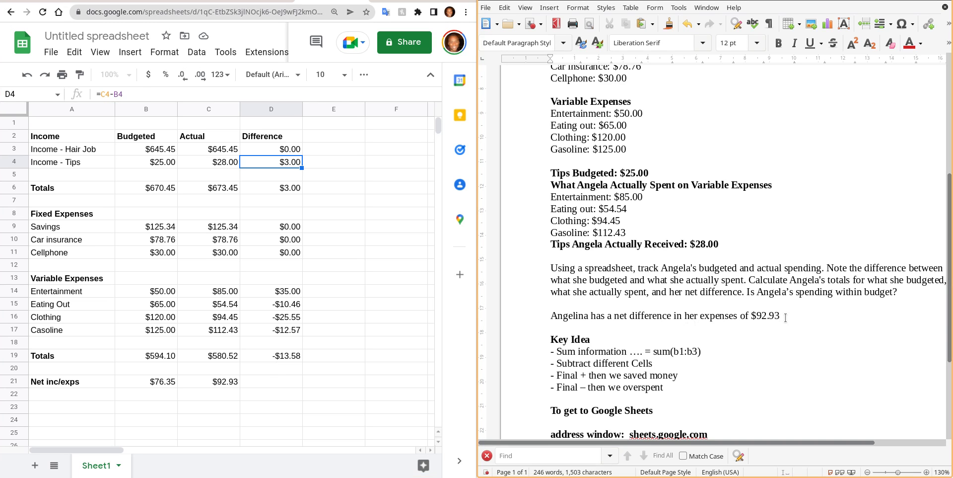
type(".")
type("So she'")
type("s")
key("BackSpace")
key("BackSpace")
key("BackSpace")
key("BackSpace")
key("BackSpace")
key("BackSpace")
type("her budget is in the ")
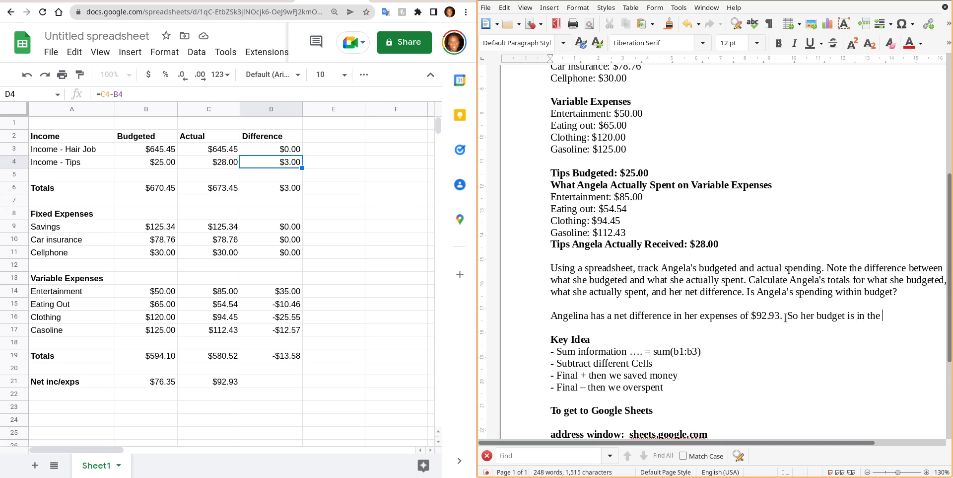
type("positive, which ")
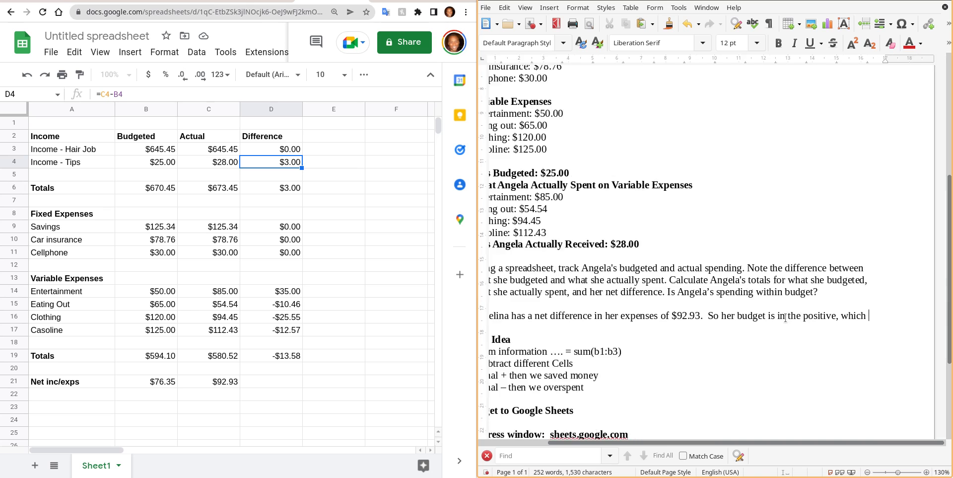
type("means she hasn't c")
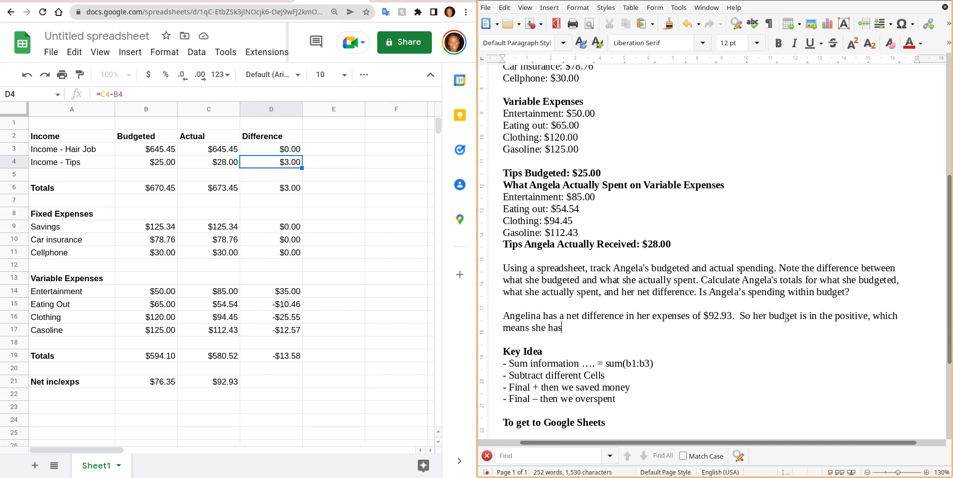
key("BackSpace")
type("gone overbudget.")
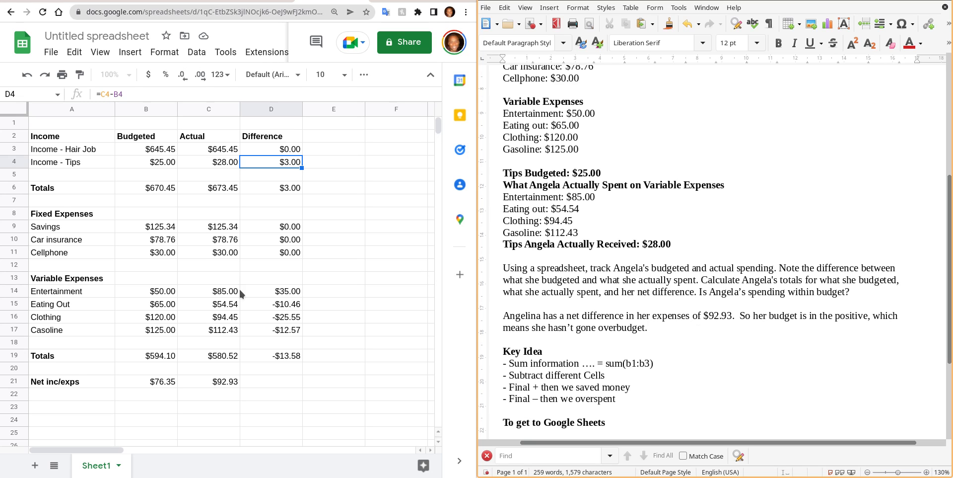
Check the formula of the actual net amount in C21 of the spreadsheet and make the amount bold.
left_click(213, 384)
double_click(213, 385)
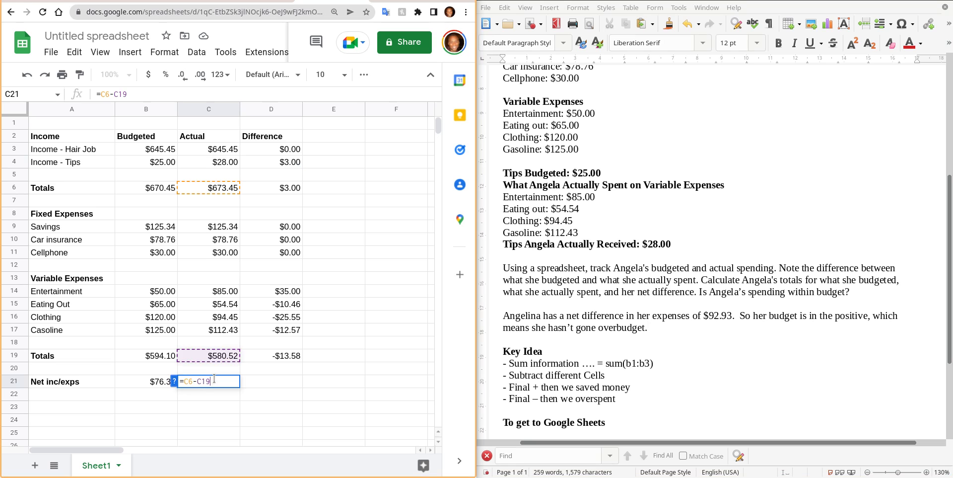
left_click(271, 402)
left_click(213, 380)
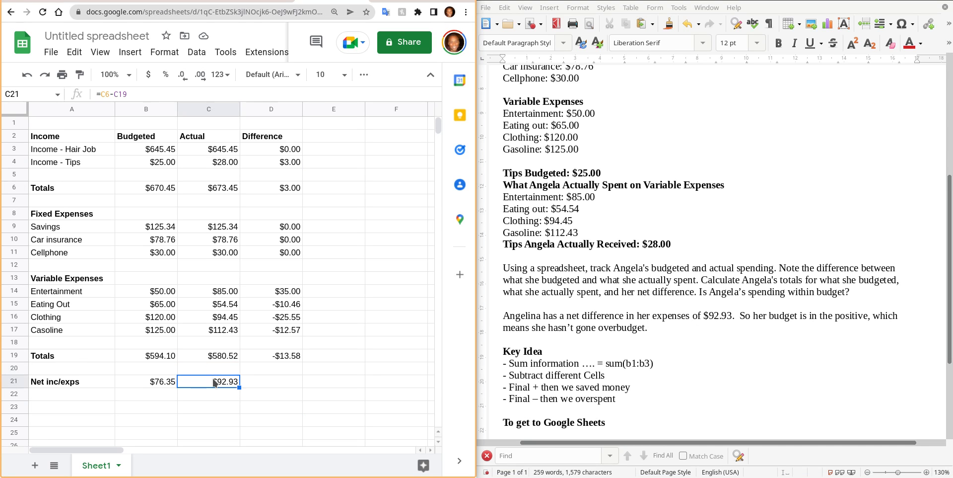
key("ctrl+b")
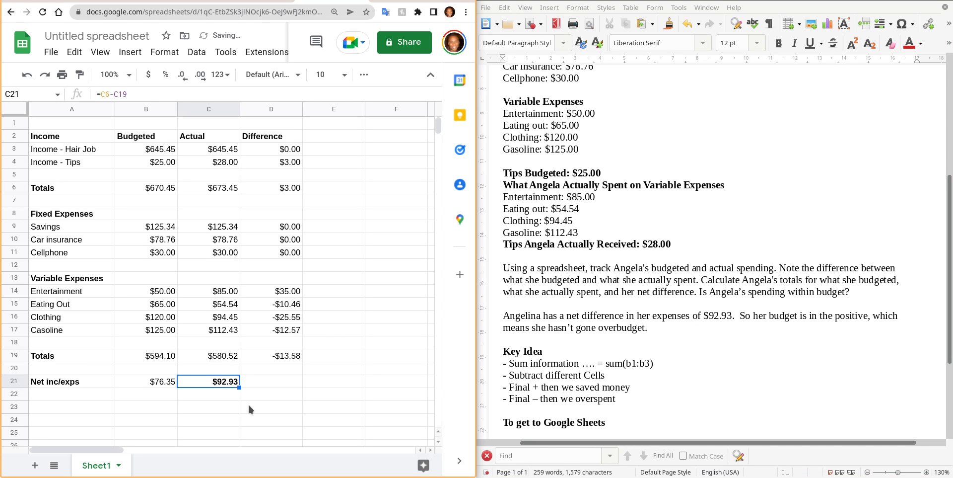